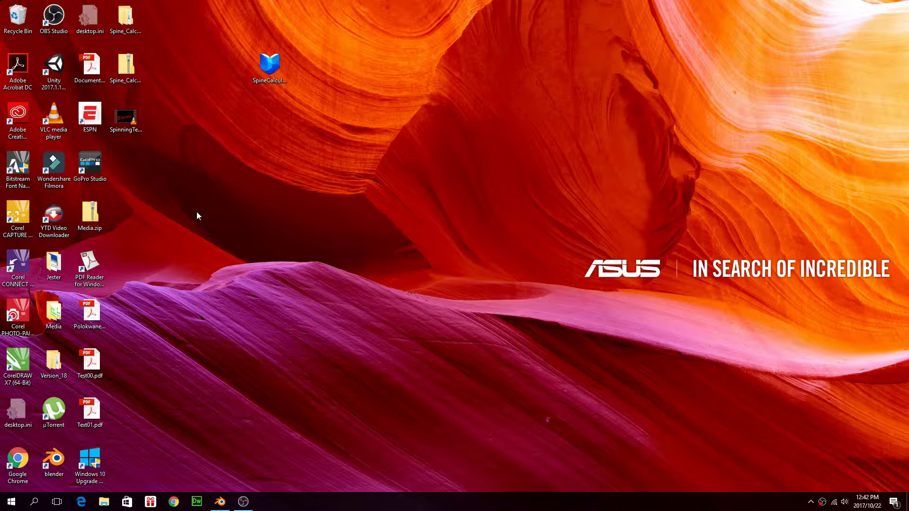
# Step: Play SpinningText0001-0105.mp4 from the desktop in VLC media player
pyautogui.doubleClick(120, 119)
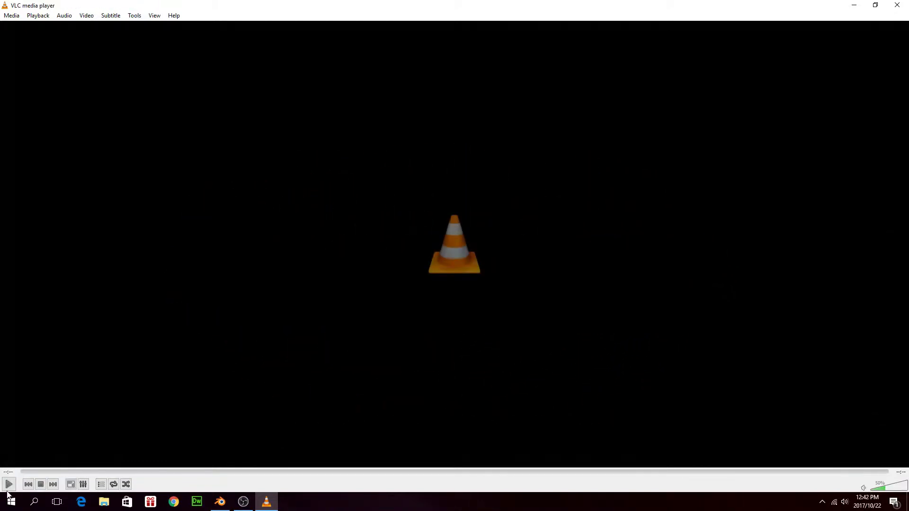
# Step: Replay the spinning red 'Blender' text clip from the start in VLC
pyautogui.click(8, 484)
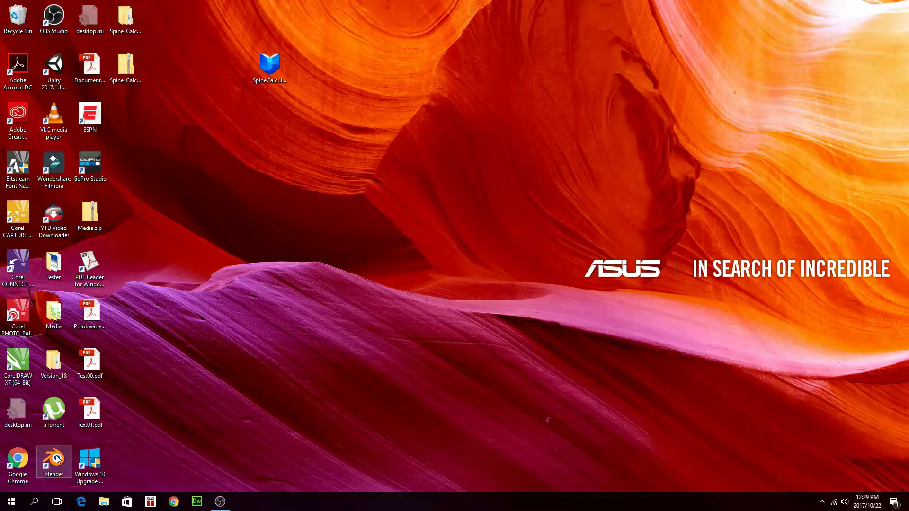
# Step: Launch Blender, dismiss the splash screen and delete the default cube
pyautogui.doubleClick(54, 459)
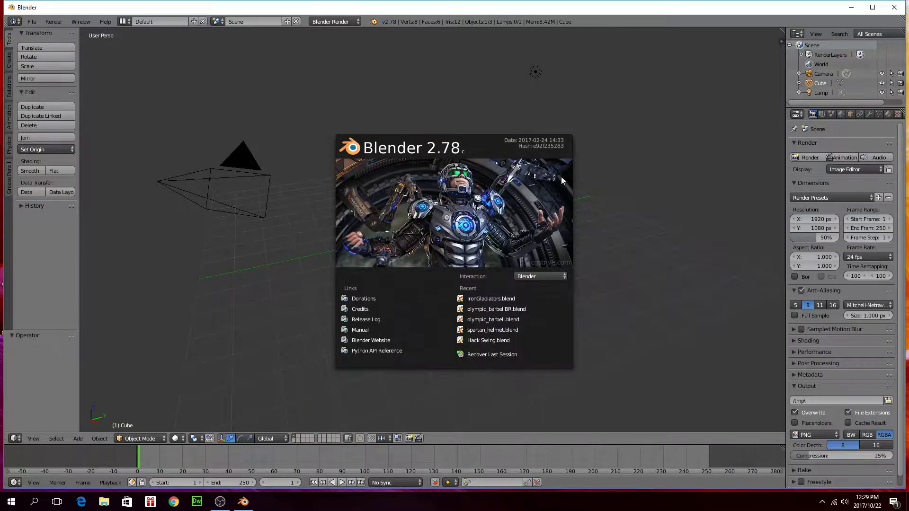
pyautogui.click(636, 131)
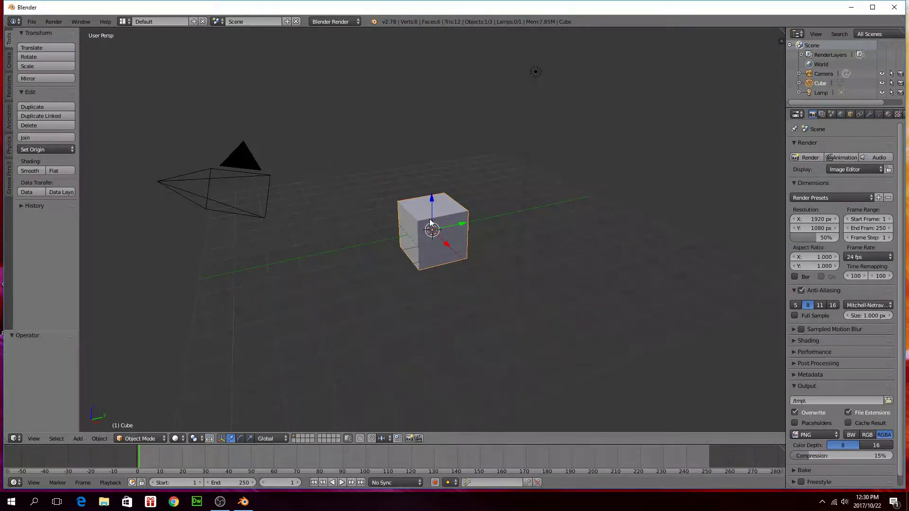
pyautogui.press('x')
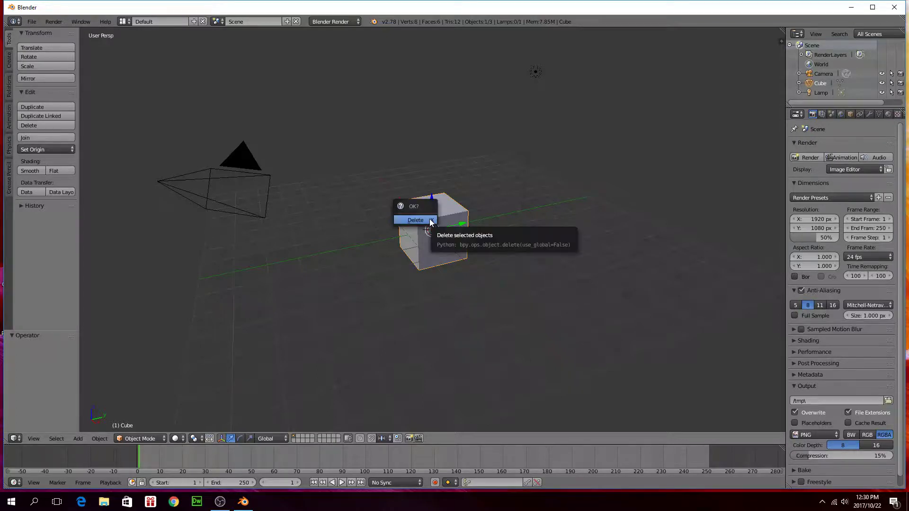
pyautogui.click(416, 220)
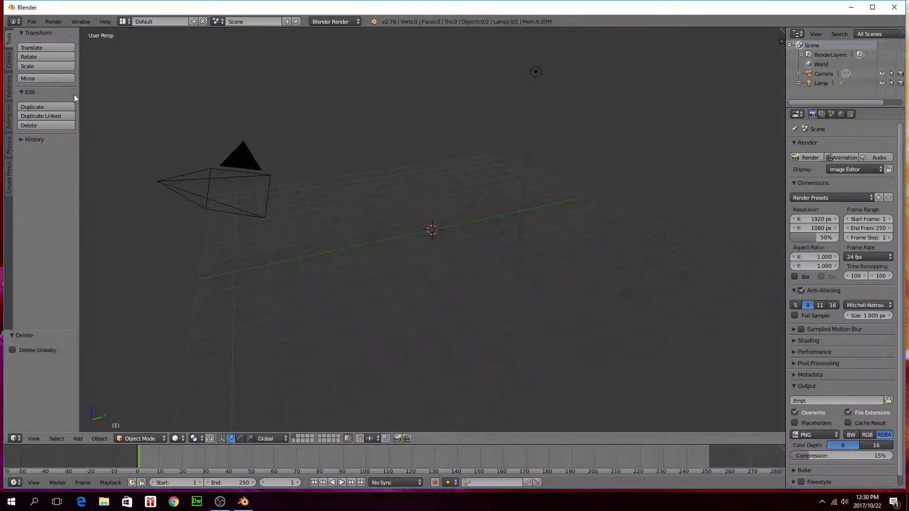
# Step: Add a new Text object at the scene origin
pyautogui.click(9, 60)
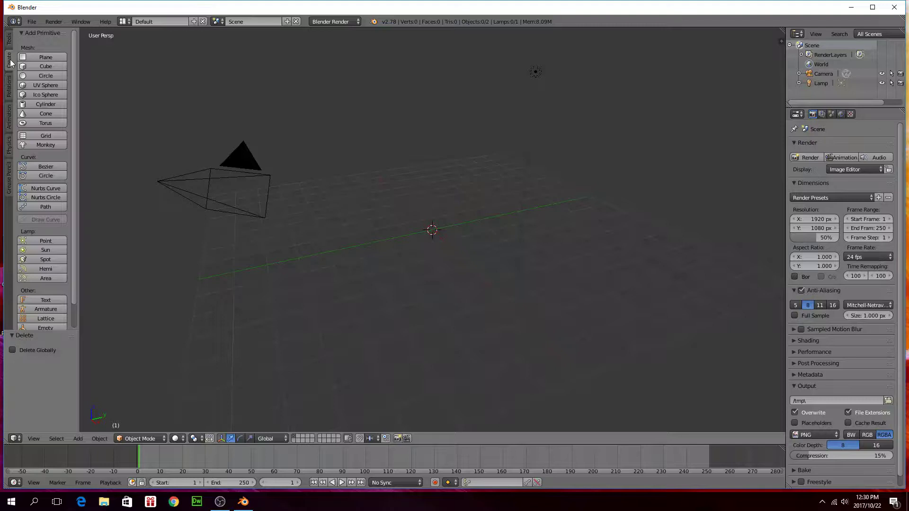
pyautogui.scroll(-2, 73, 141)
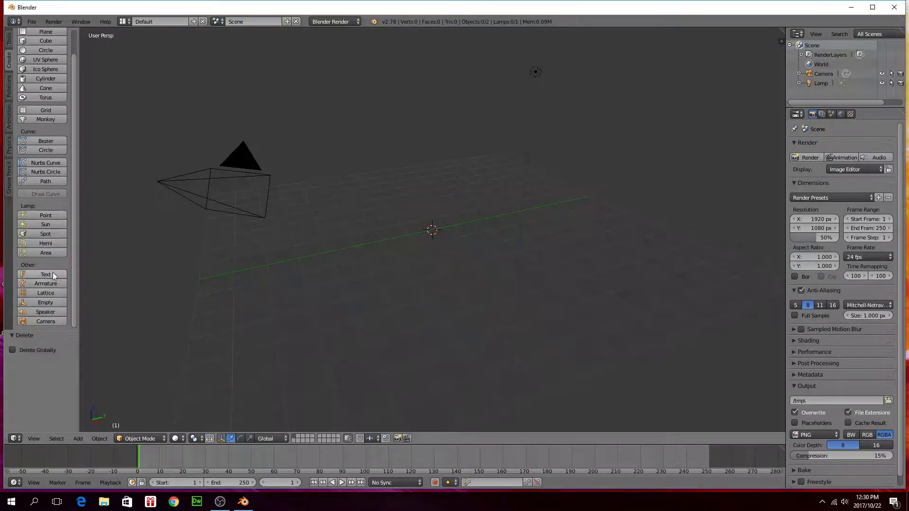
pyautogui.click(46, 274)
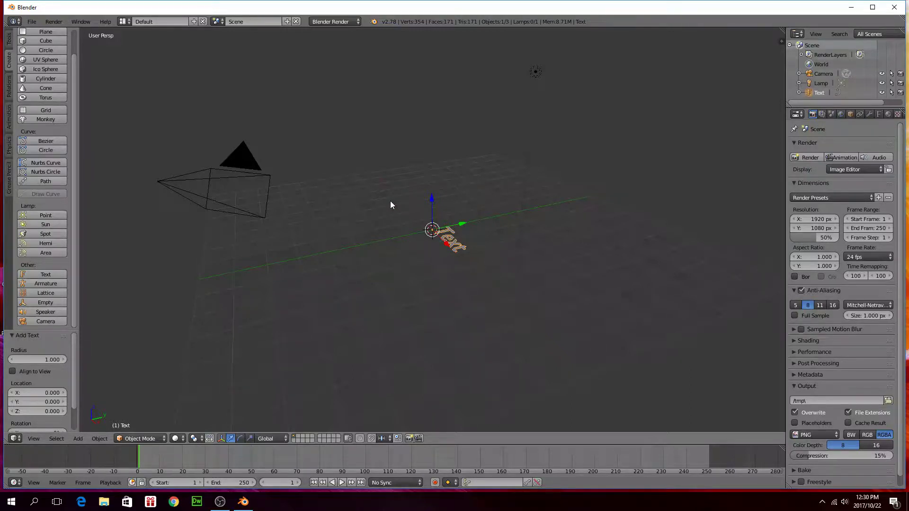
# Step: Rotate the text 90° about the X axis and switch to camera view
pyautogui.press('r')
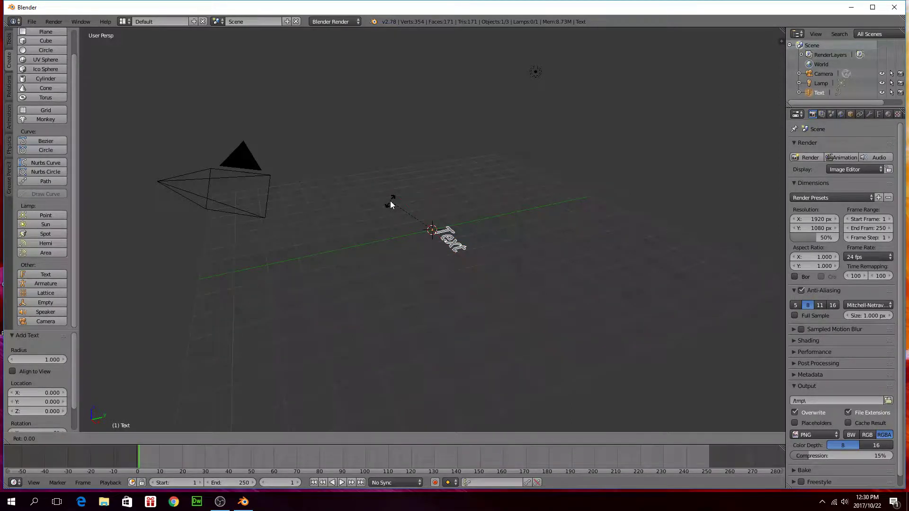
pyautogui.write('x90')
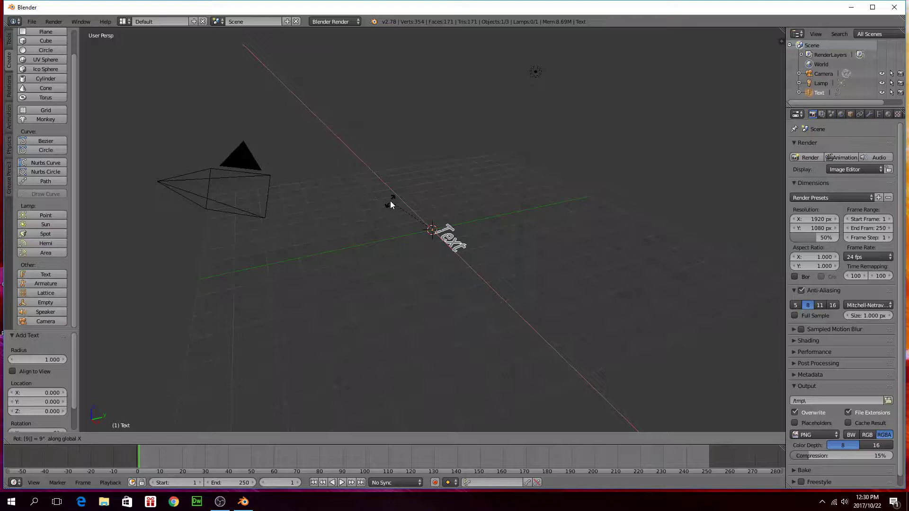
pyautogui.press('Return')
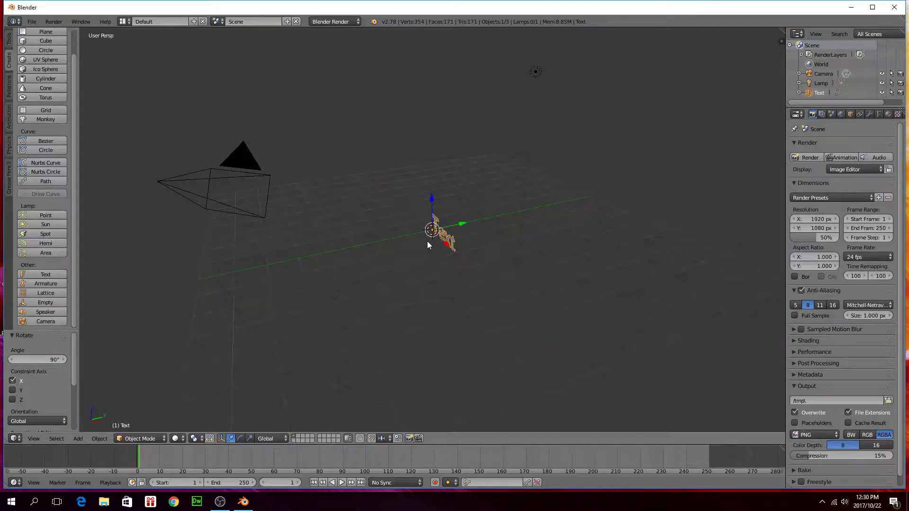
pyautogui.press('KP_0')
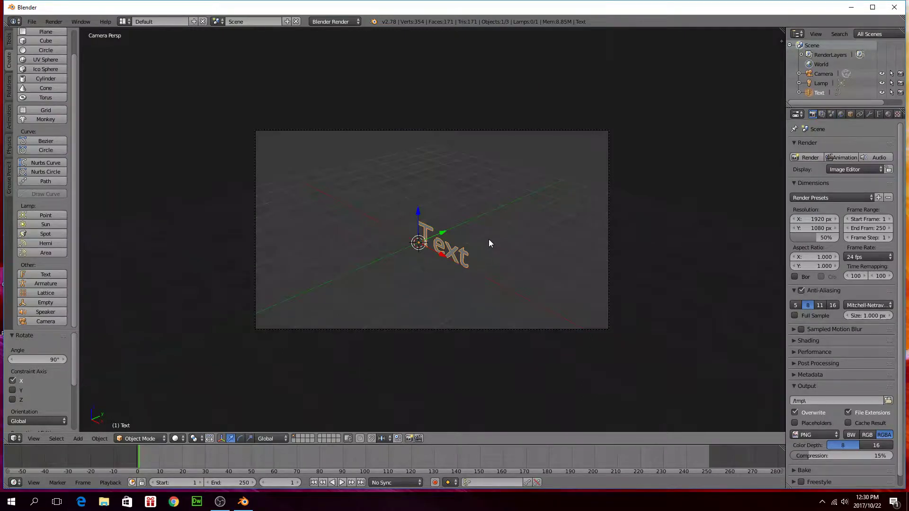
# Step: Enable Lock Camera to View in the viewport sidebar
pyautogui.press('n')
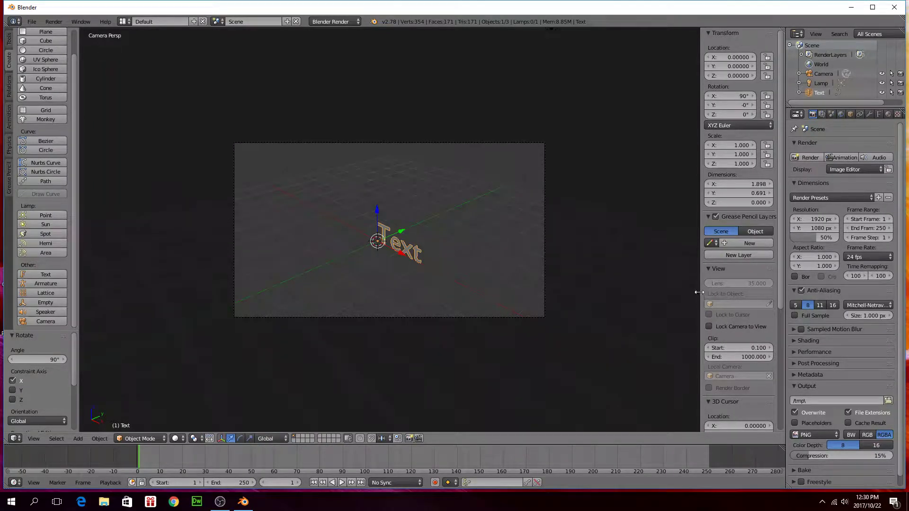
pyautogui.moveTo(696, 292); pyautogui.dragTo(668, 295)
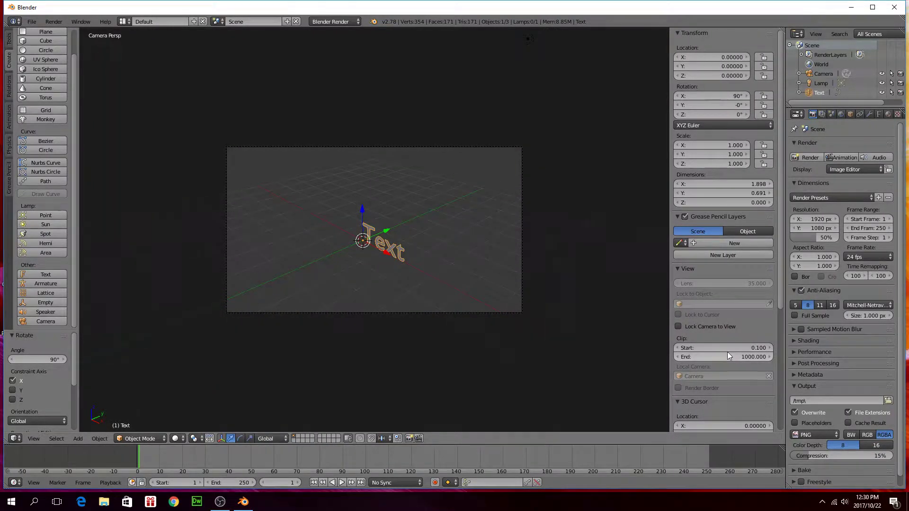
pyautogui.click(679, 326)
pyautogui.press('n')
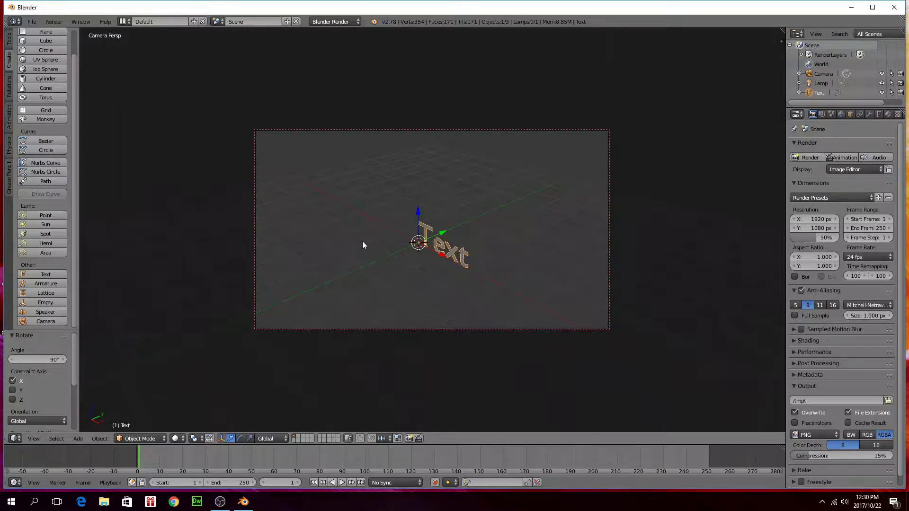
# Step: Orbit and zoom the camera so the text faces it head-on, larger in frame
pyautogui.moveTo(363, 241); pyautogui.dragTo(419, 233, button='middle')
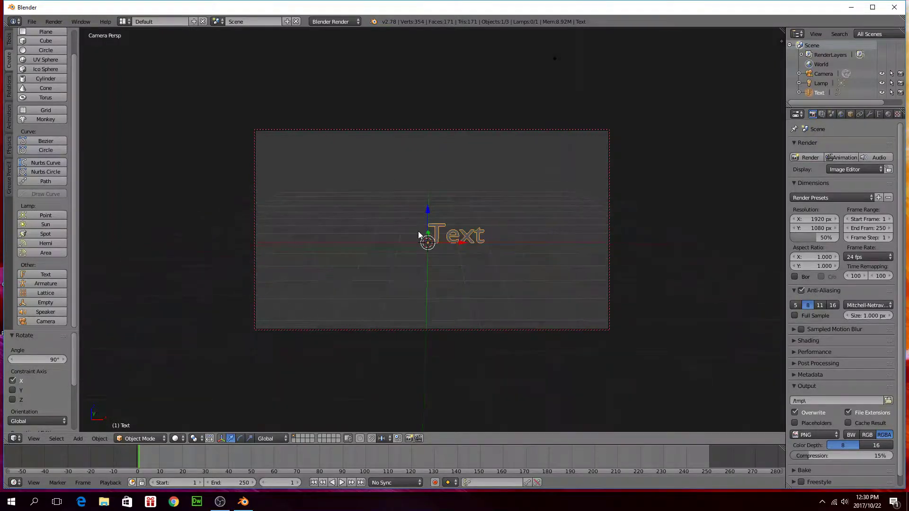
pyautogui.scroll(3, 419, 232)
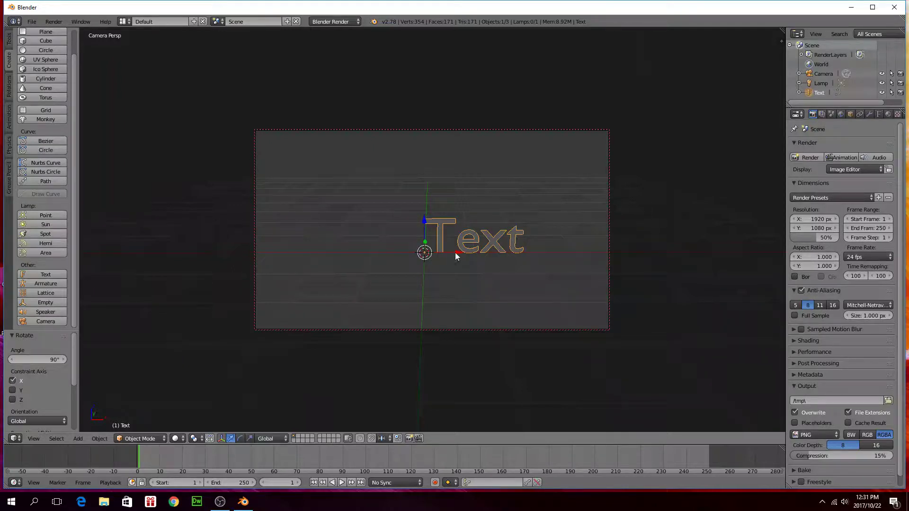
pyautogui.scroll(1, 452, 249)
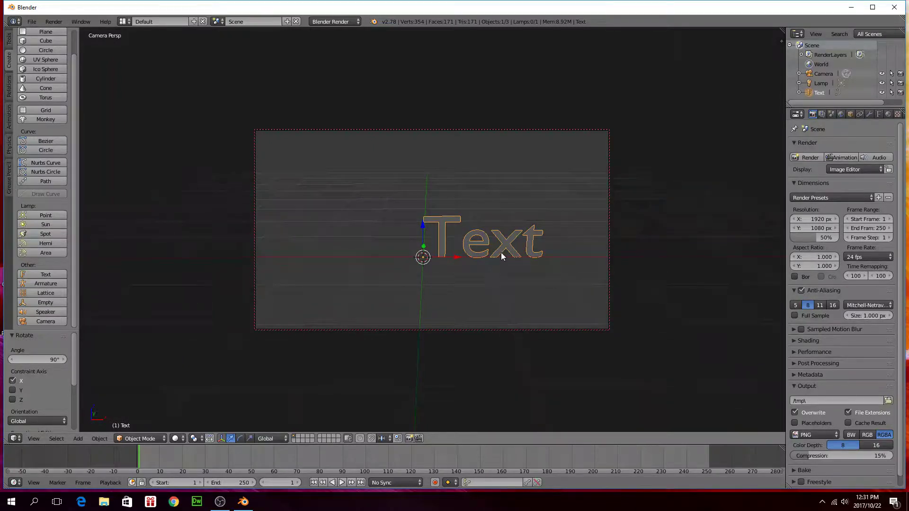
pyautogui.scroll(-1, 502, 254)
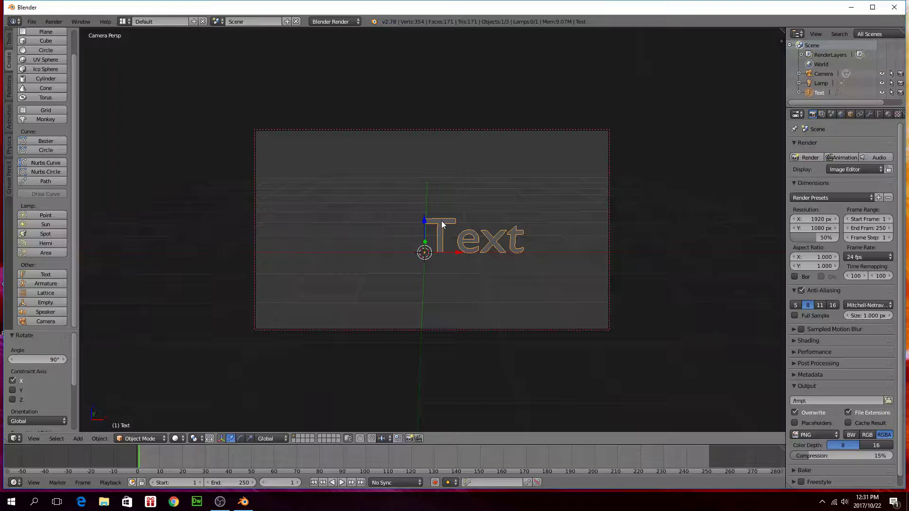
# Step: Show the text data properties and change the wording from 'Text' to 'Blender' in Edit Mode
pyautogui.click(879, 115)
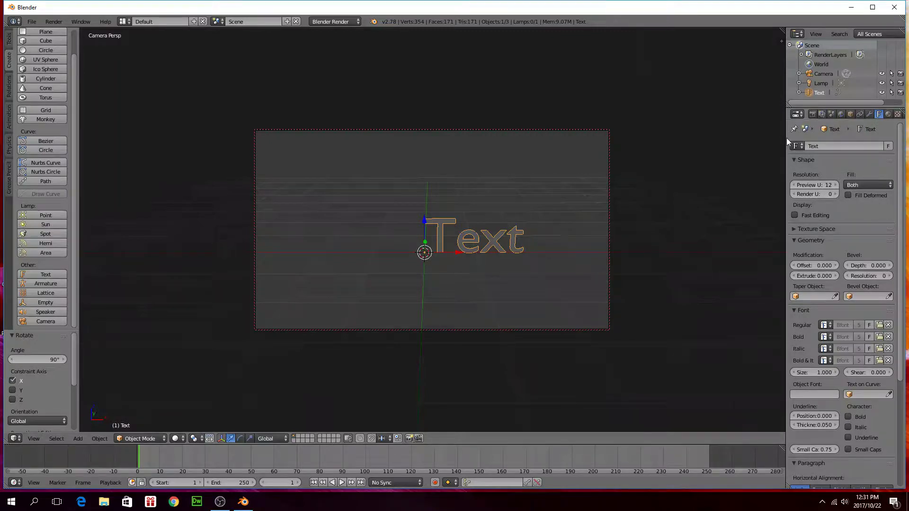
pyautogui.moveTo(786, 138); pyautogui.dragTo(713, 138)
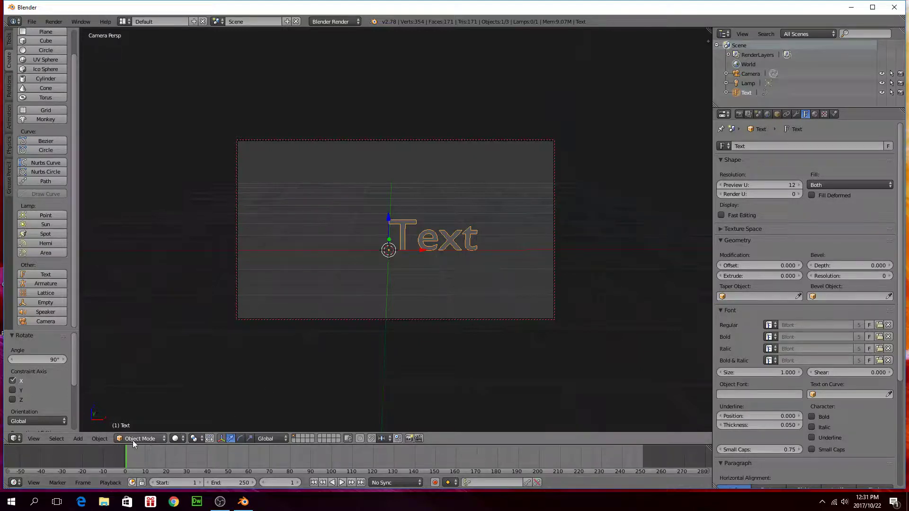
pyautogui.click(163, 440)
pyautogui.click(139, 417)
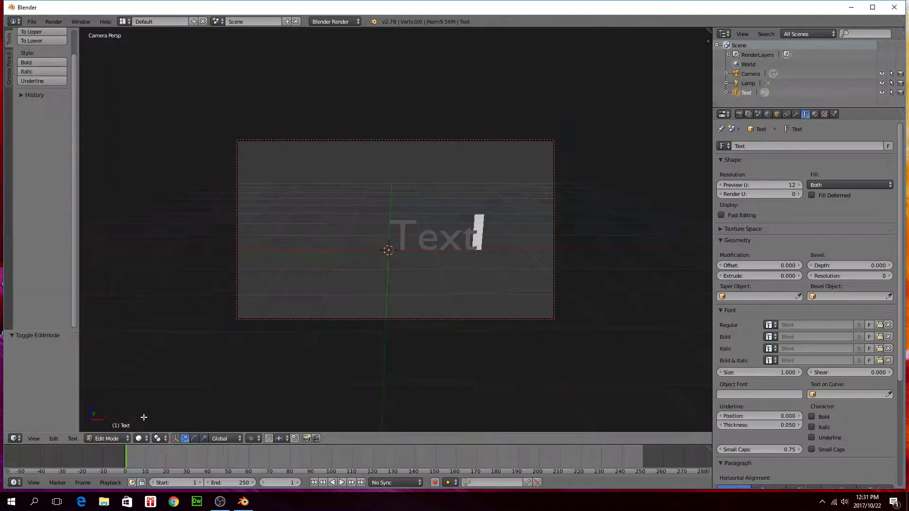
pyautogui.press('BackSpace')
pyautogui.press('BackSpace')
pyautogui.press('BackSpace')
pyautogui.press('BackSpace')
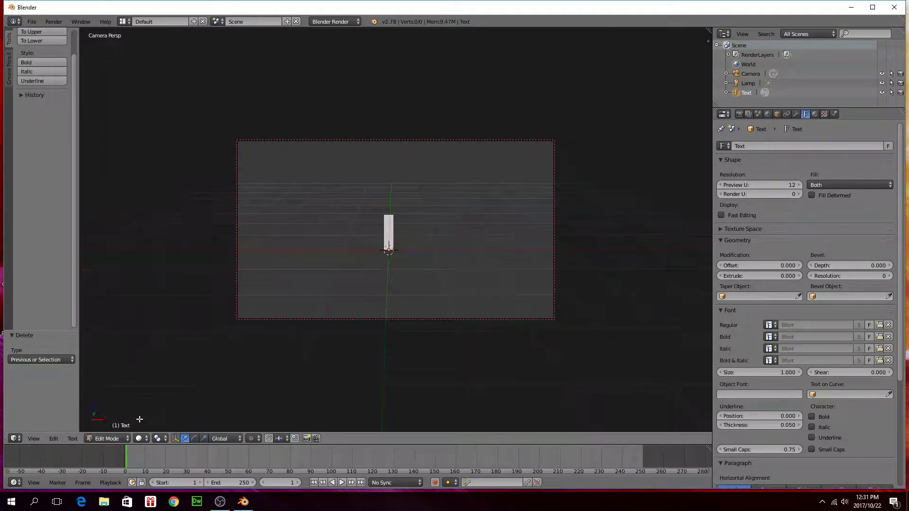
pyautogui.write('B')
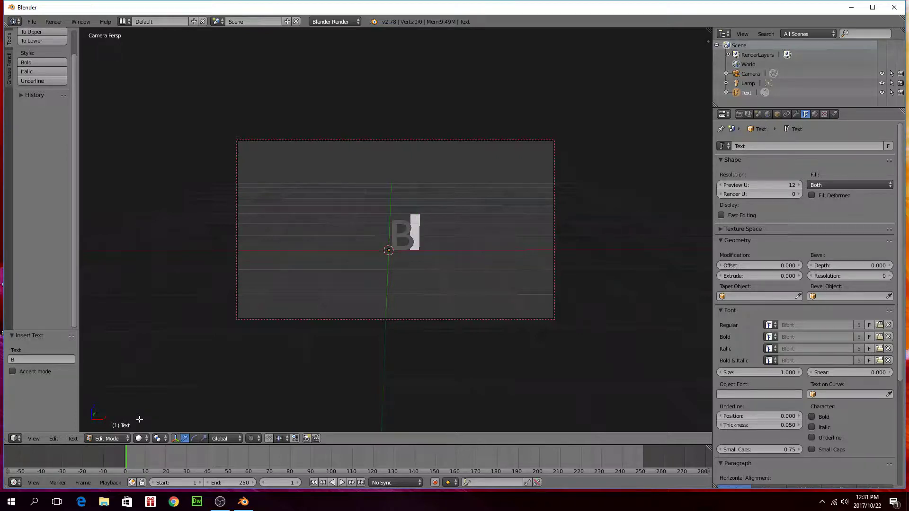
pyautogui.write('lend')
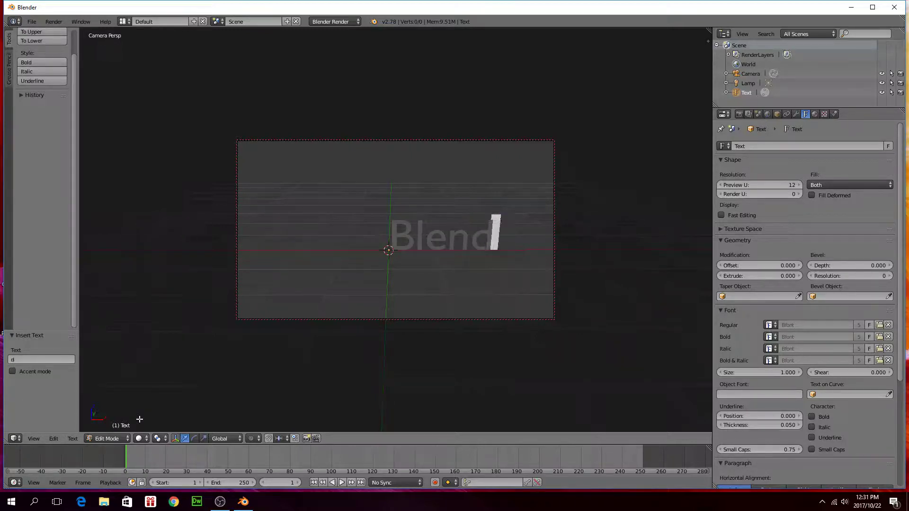
pyautogui.write('er')
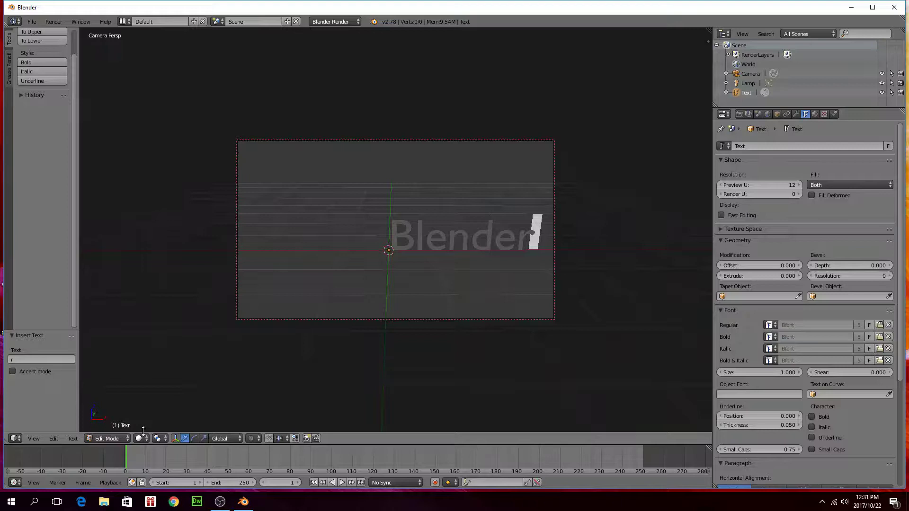
pyautogui.click(129, 437)
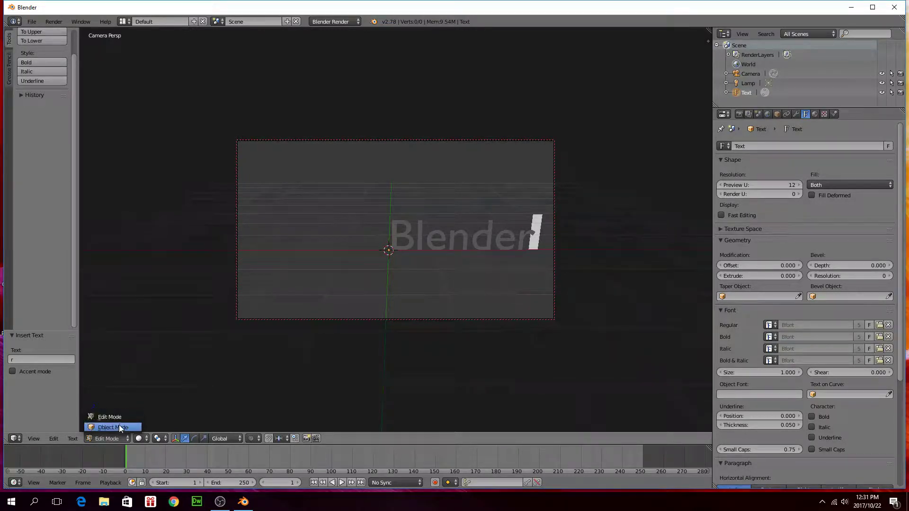
# Step: Return to Object Mode and set the paragraph horizontal alignment to Center
pyautogui.click(118, 427)
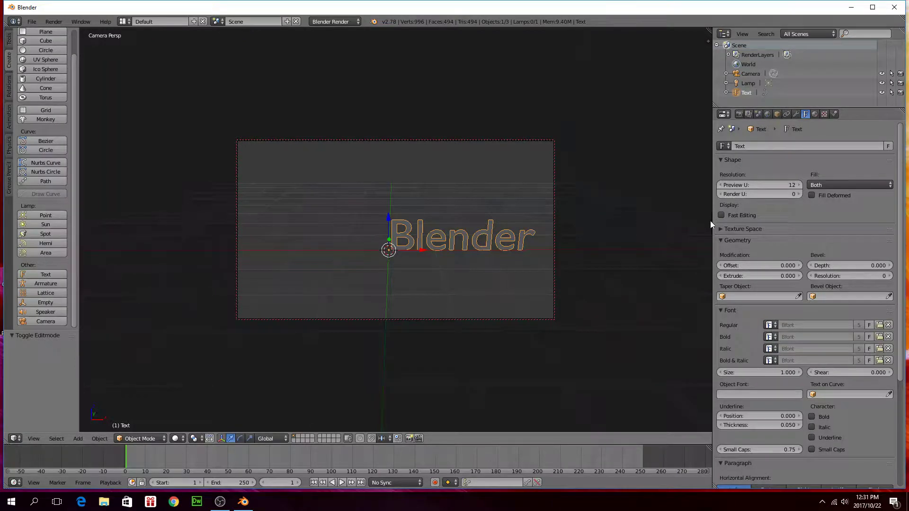
pyautogui.scroll(-4, 745, 374)
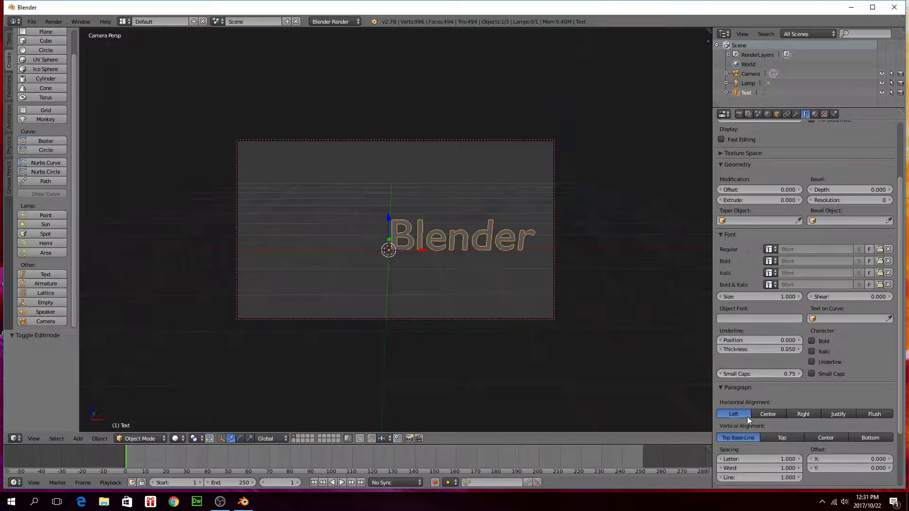
pyautogui.click(774, 414)
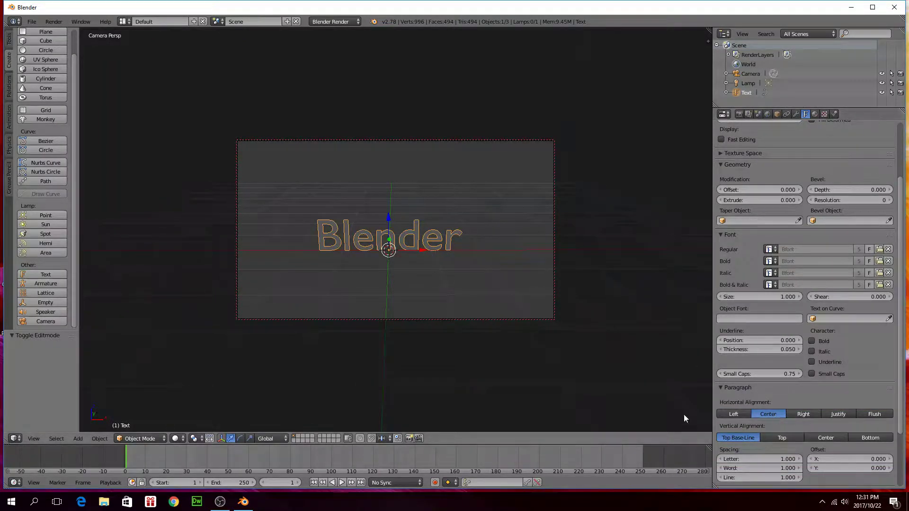
# Step: Select the camera and move it so the 'Blender' text sits centred in frame
pyautogui.rightClick(443, 141)
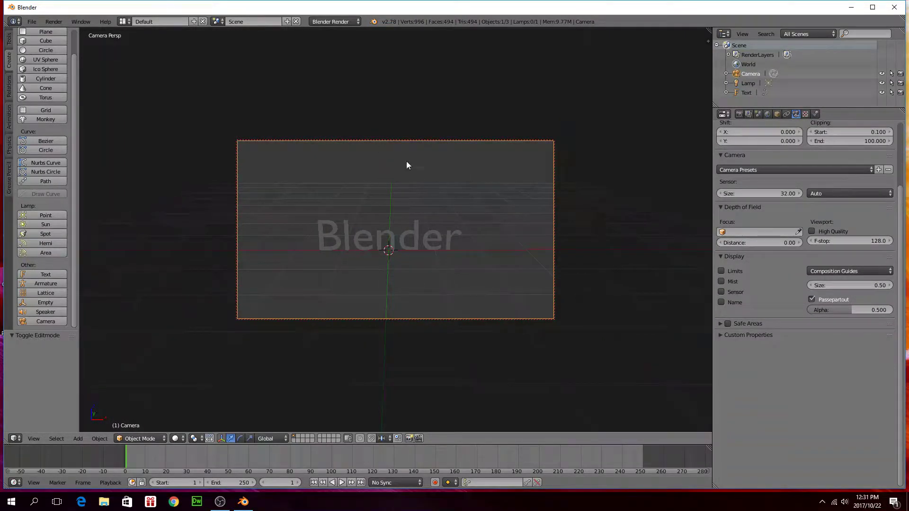
pyautogui.scroll(3, 419, 200)
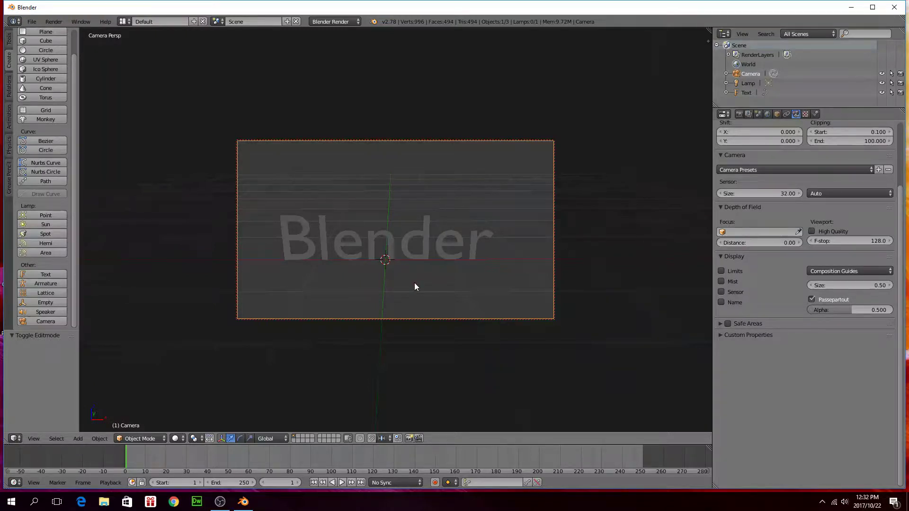
pyautogui.press('g')
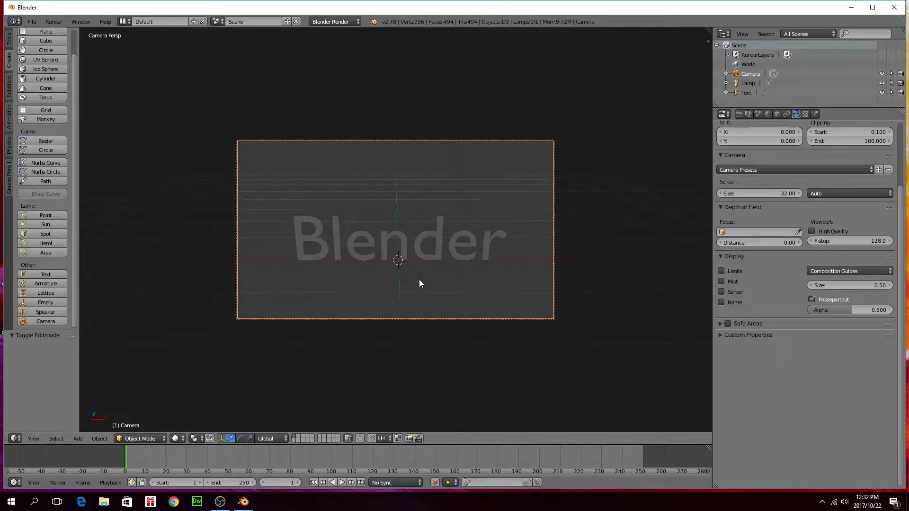
pyautogui.click(421, 282)
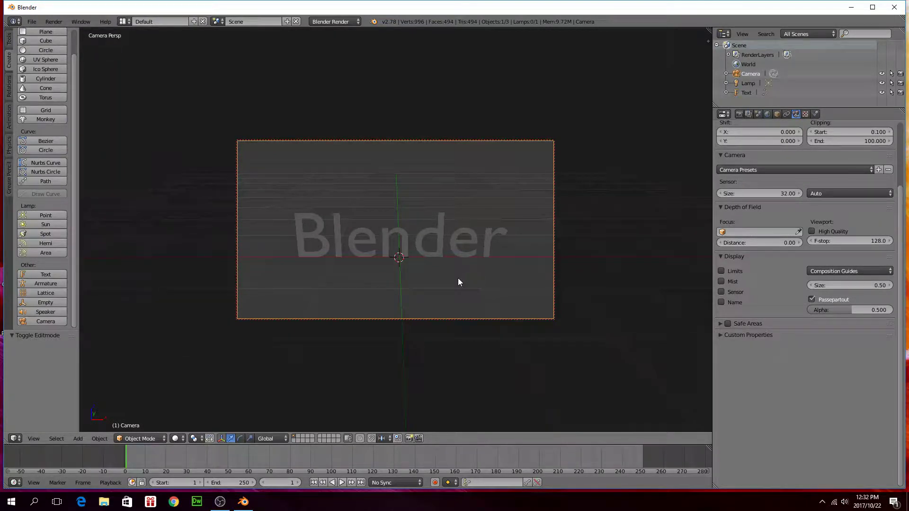
pyautogui.press('KP_7')
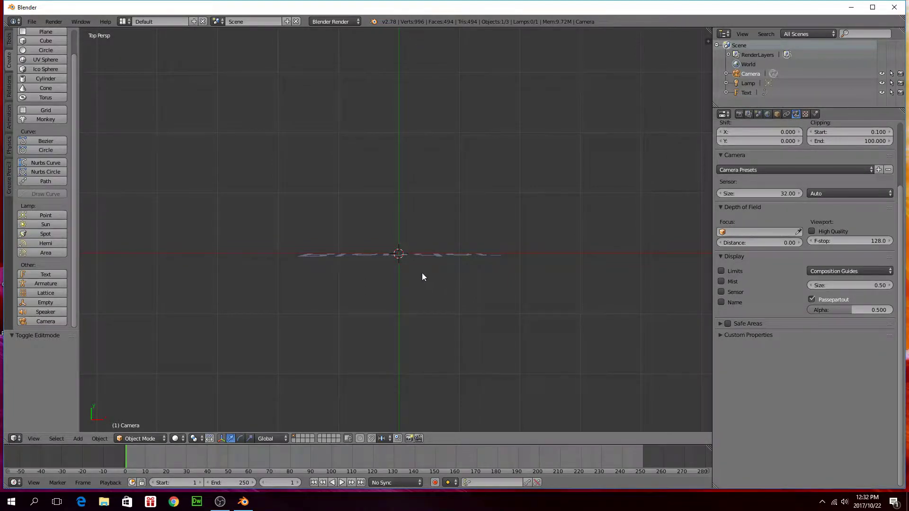
# Step: Select the 'Blender' text, widen the properties area and start entering a new Extrude value
pyautogui.rightClick(437, 257)
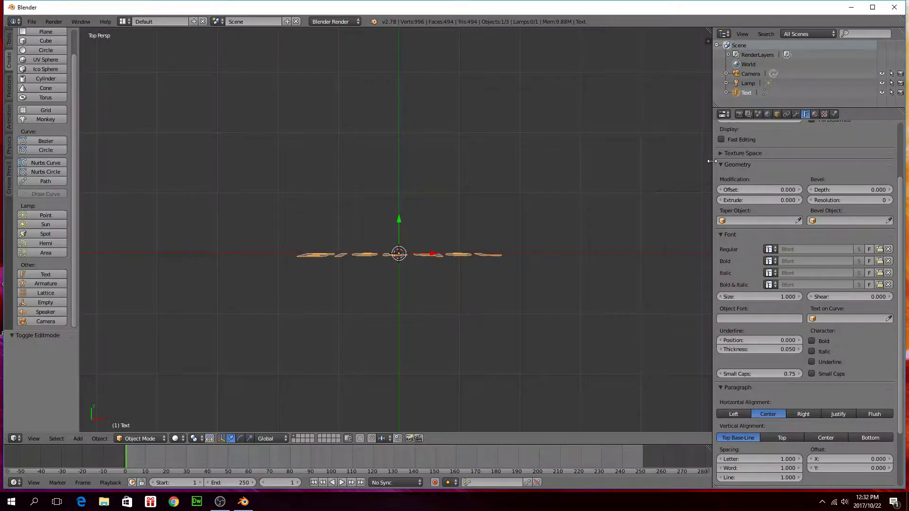
pyautogui.moveTo(712, 162); pyautogui.dragTo(635, 161)
pyautogui.moveTo(757, 200); pyautogui.dragTo(760, 199)
pyautogui.click(746, 200)
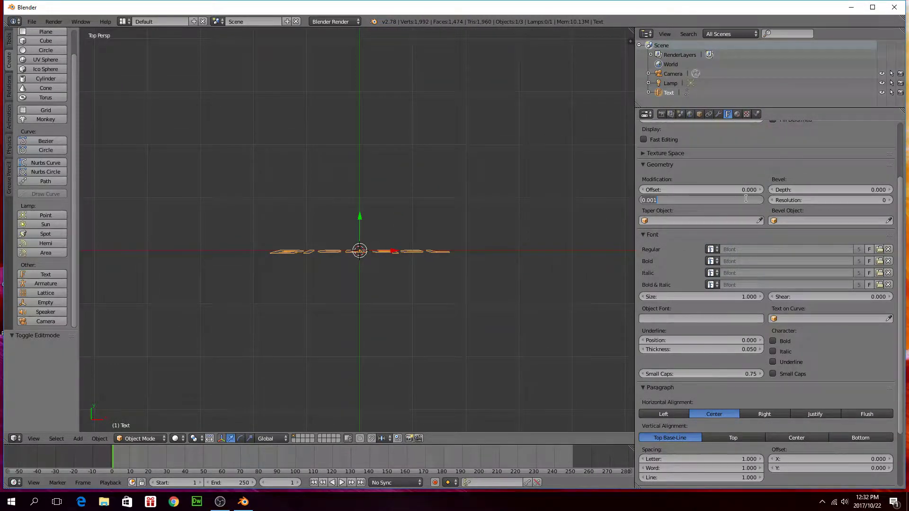
pyautogui.write('0')
# Step: Set the text's Extrude to 0.050 and orbit the view to see the 3D letters
pyautogui.press('Return')
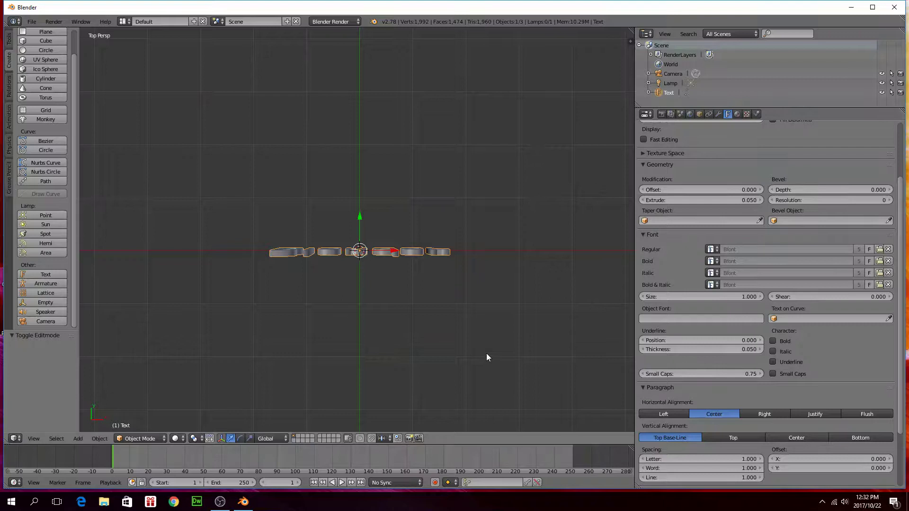
pyautogui.moveTo(412, 282); pyautogui.dragTo(405, 239, button='middle')
pyautogui.scroll(3, 428, 294)
pyautogui.scroll(2, 428, 298)
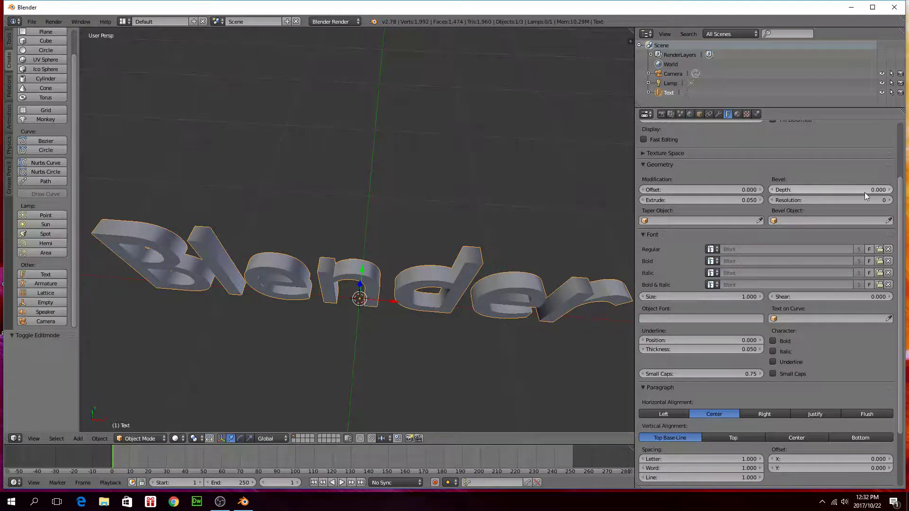
# Step: Give the text a Bevel Depth of 0.005 and Bevel Resolution of 5
pyautogui.click(891, 190)
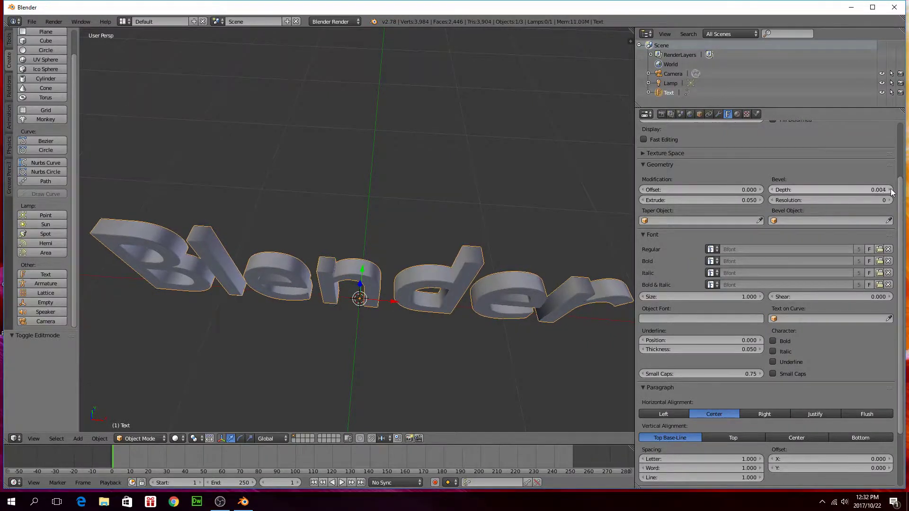
pyautogui.click(891, 190)
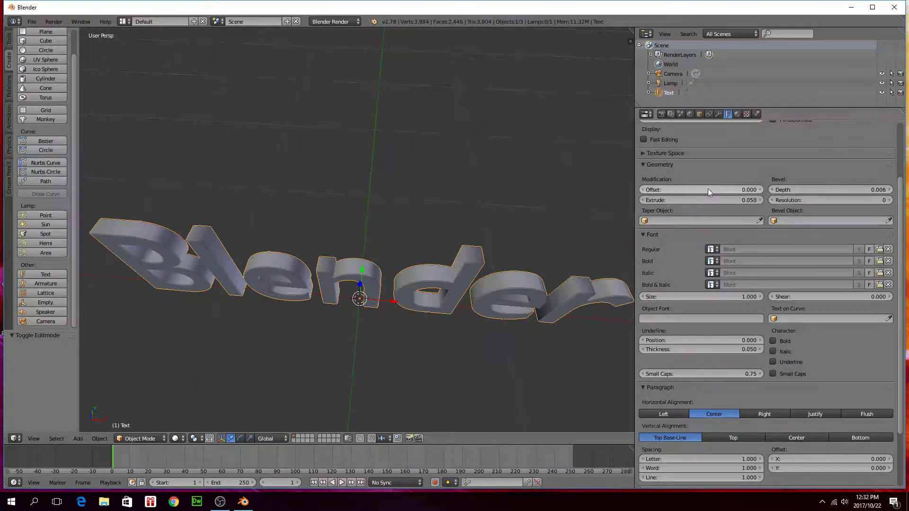
pyautogui.click(772, 190)
pyautogui.click(891, 201)
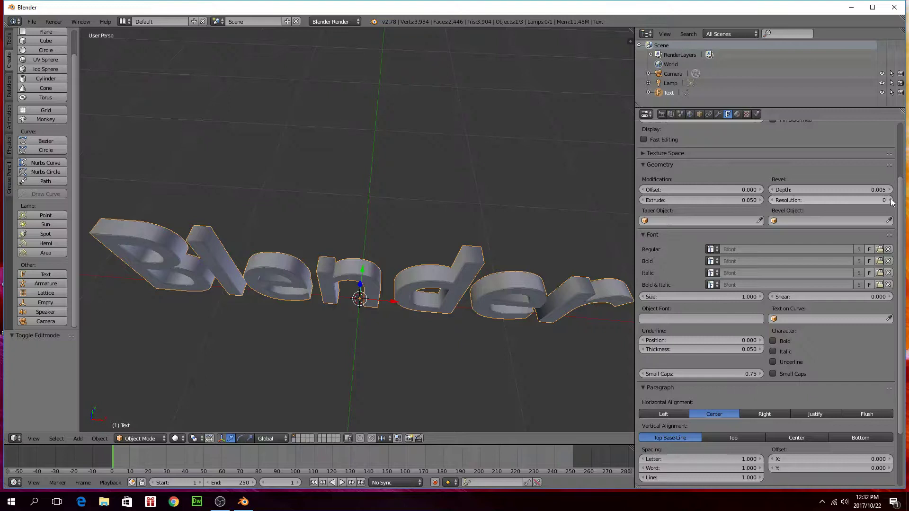
pyautogui.click(890, 200)
pyautogui.click(891, 201)
pyautogui.click(891, 201)
pyautogui.click(890, 200)
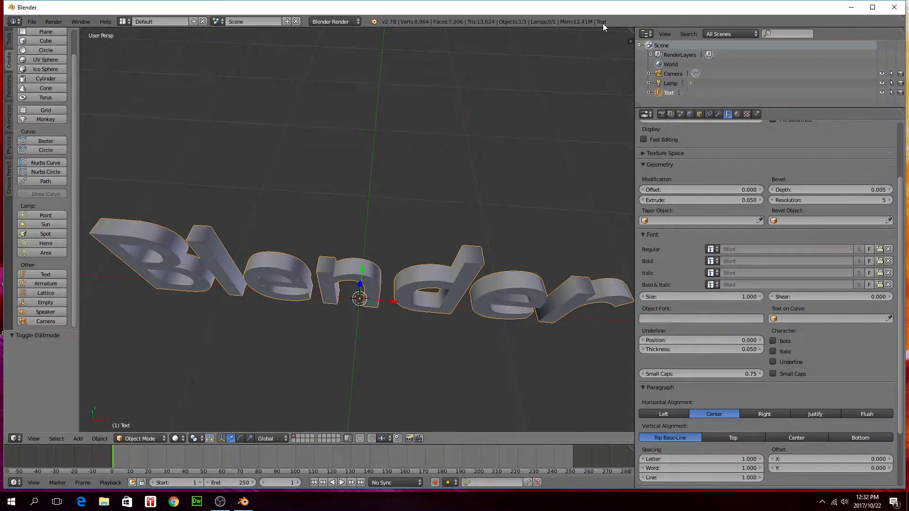
# Step: Add a new material, Material.001, to the text with a red diffuse colour
pyautogui.click(739, 114)
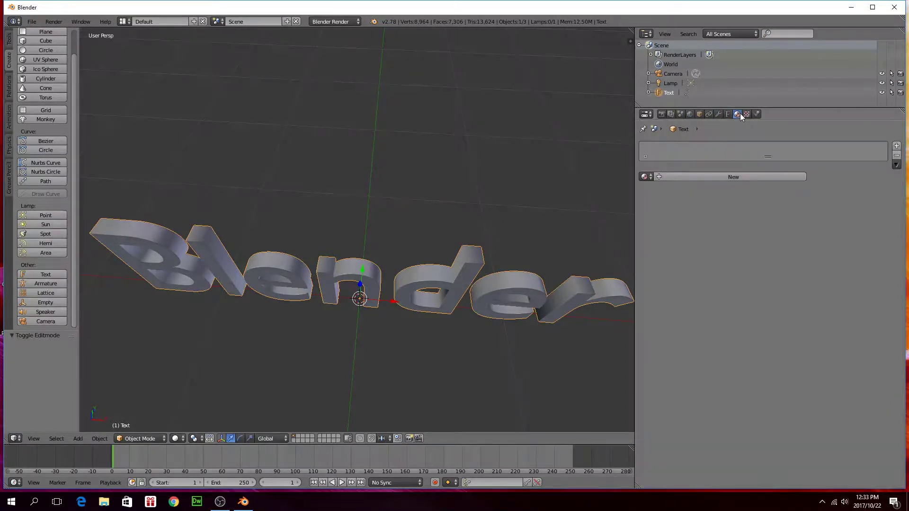
pyautogui.click(729, 177)
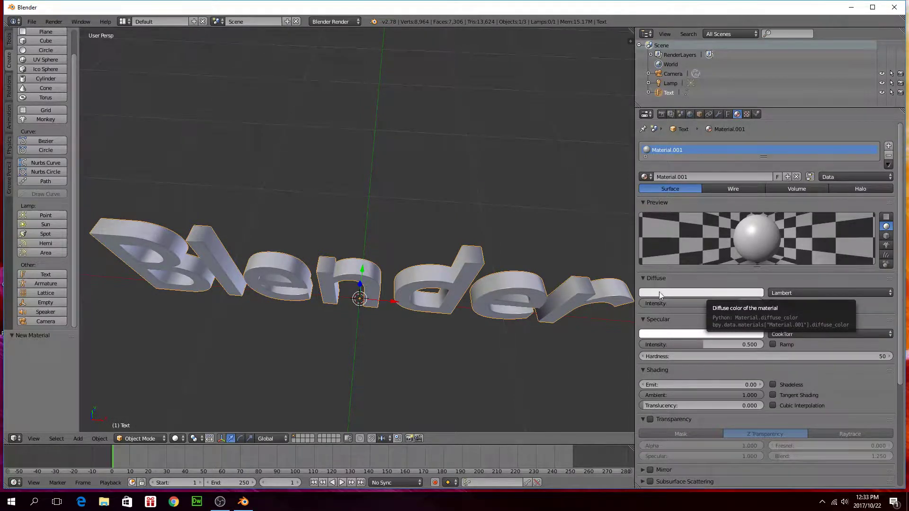
pyautogui.click(707, 293)
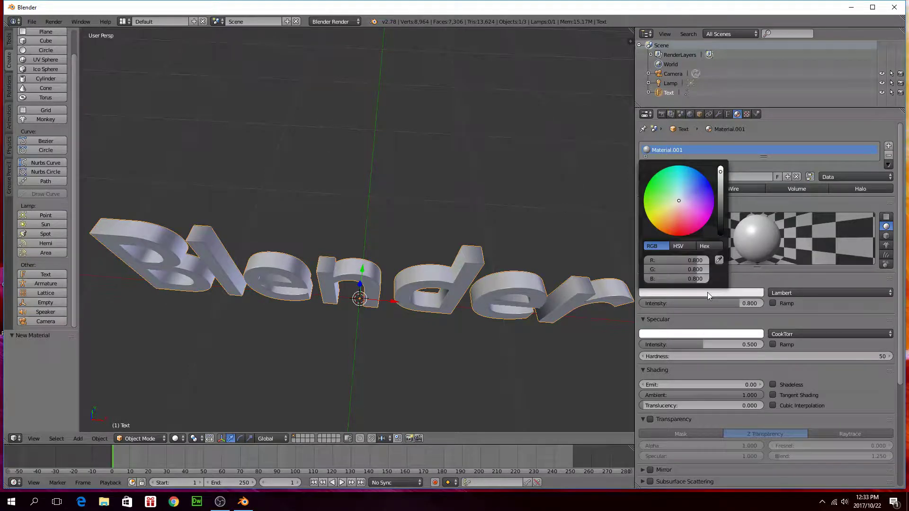
pyautogui.click(675, 235)
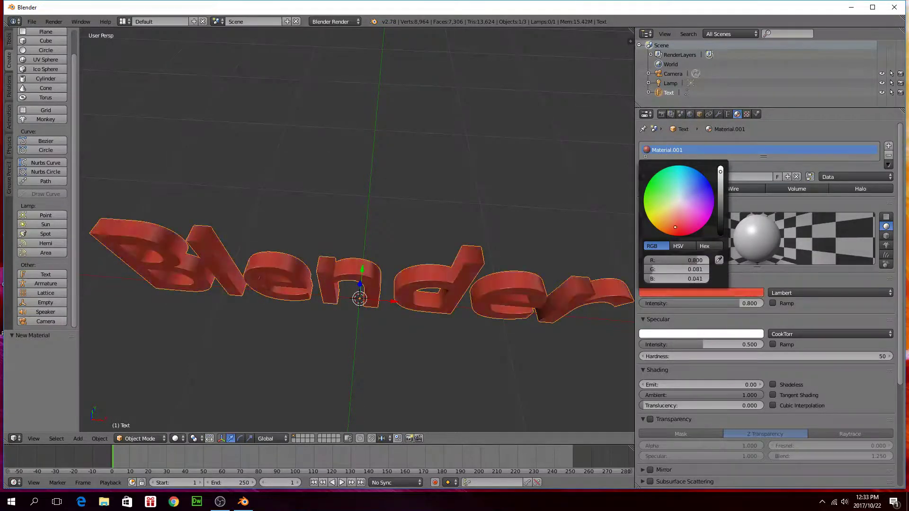
pyautogui.click(572, 202)
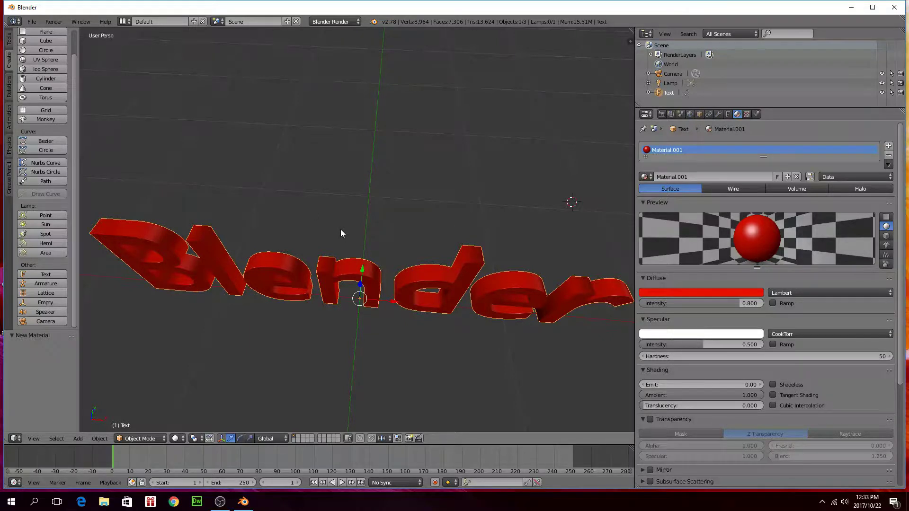
# Step: Check a preview render, then move the text 0.088 along X to centre it in camera view
pyautogui.press('F12')
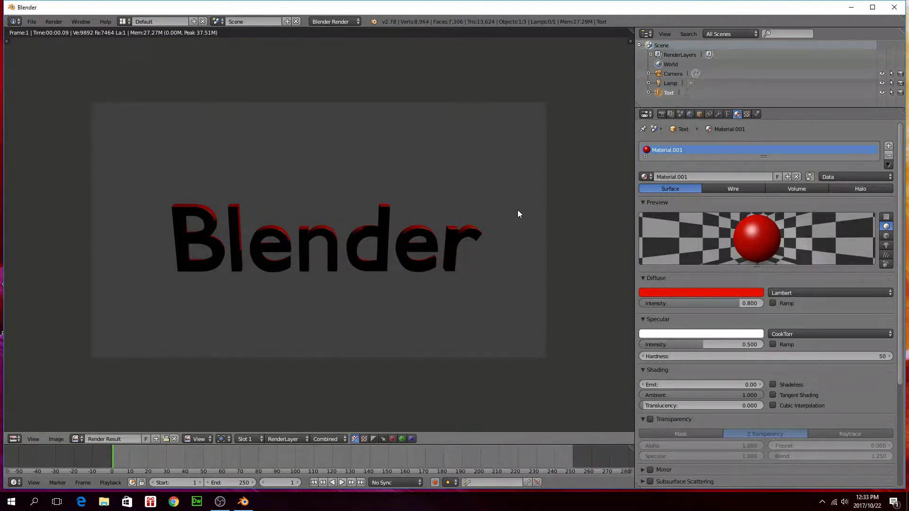
pyautogui.press('Escape')
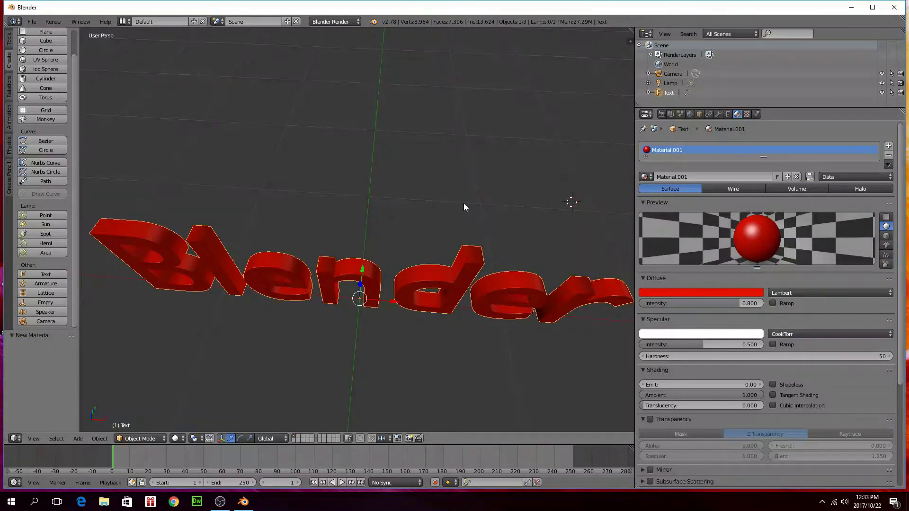
pyautogui.press('KP_0')
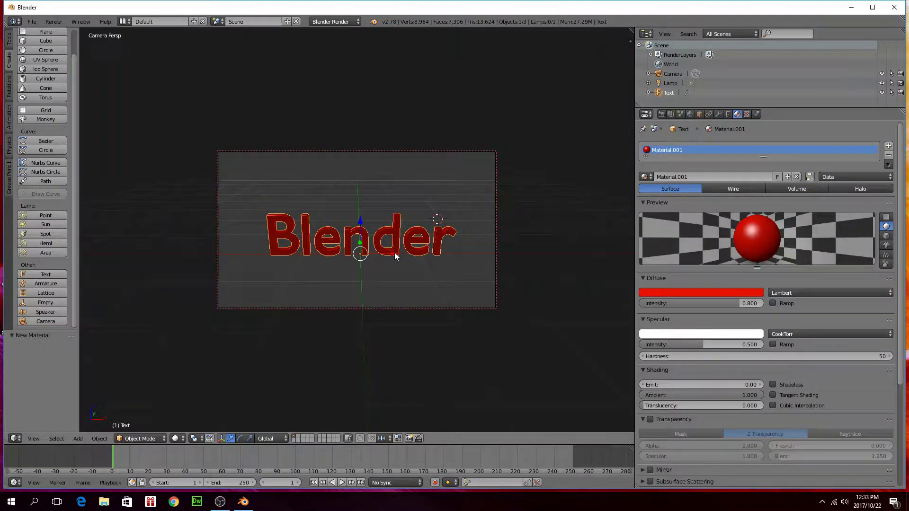
pyautogui.press('g')
pyautogui.press('x')
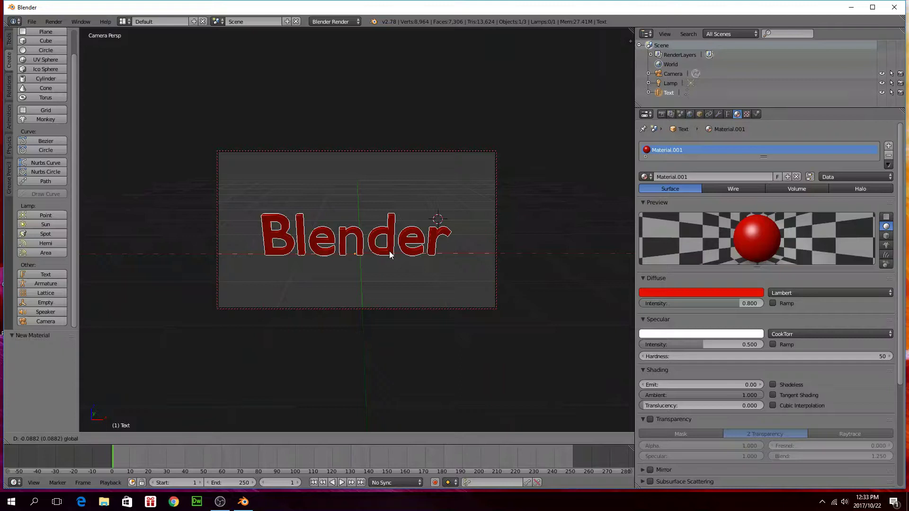
pyautogui.click(389, 251)
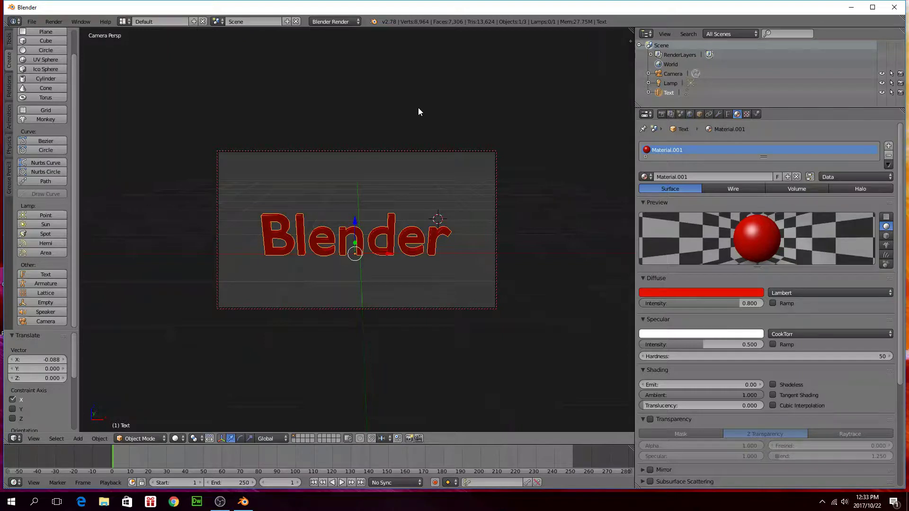
# Step: From top view, select the lamp and reposition it along the Y and X axes
pyautogui.press('KP_7')
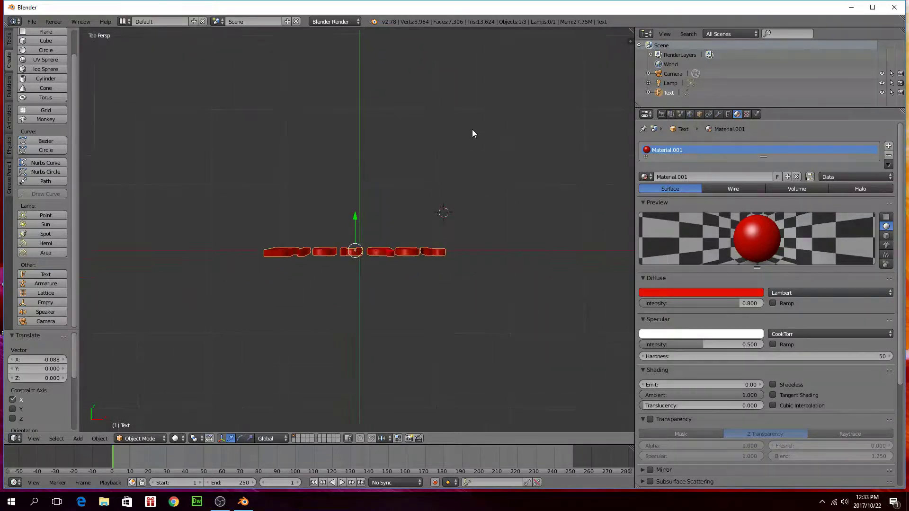
pyautogui.scroll(-4, 472, 129)
pyautogui.rightClick(581, 202)
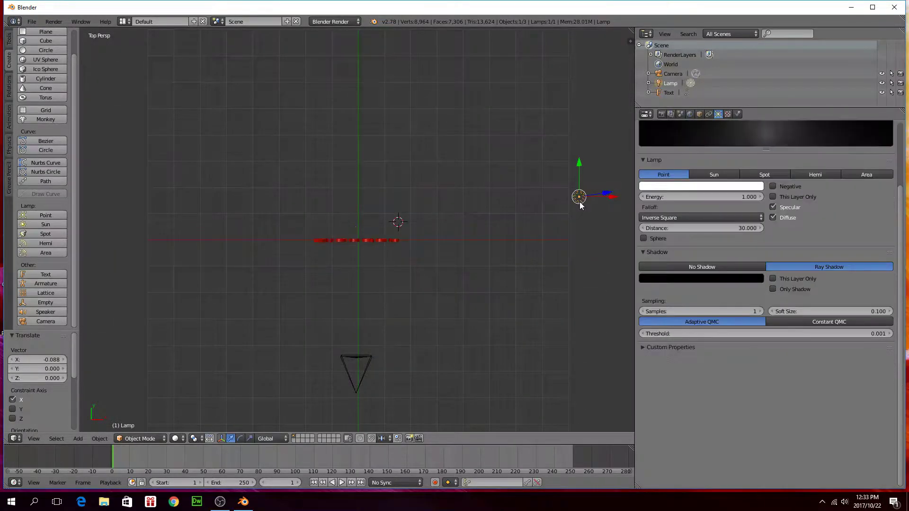
pyautogui.press('g')
pyautogui.press('y')
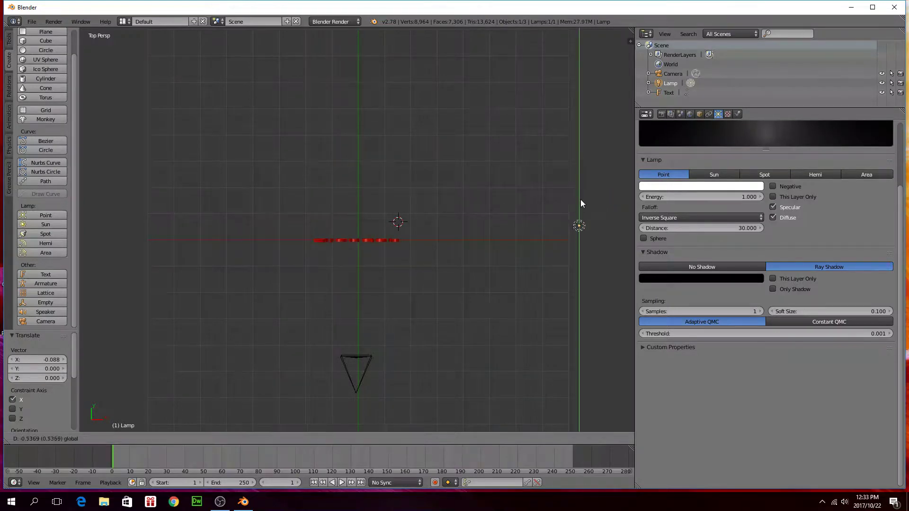
pyautogui.click(572, 294)
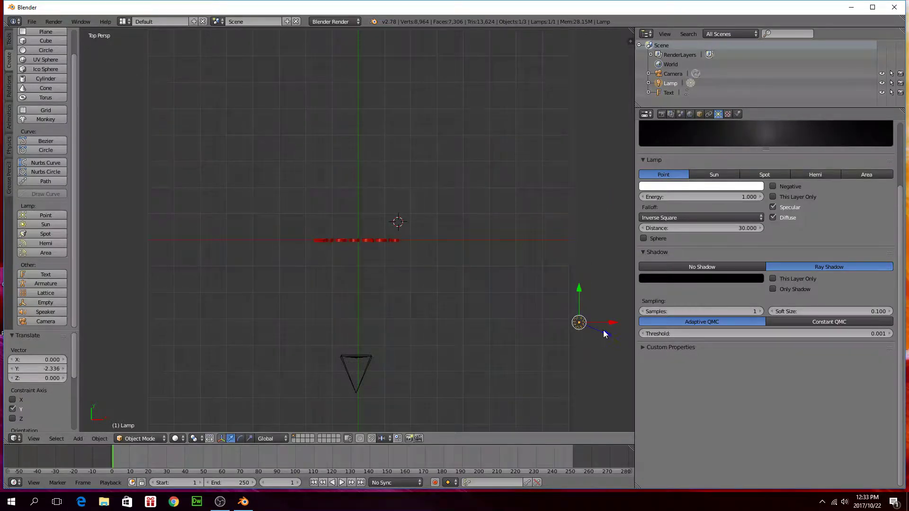
pyautogui.press('g')
pyautogui.press('x')
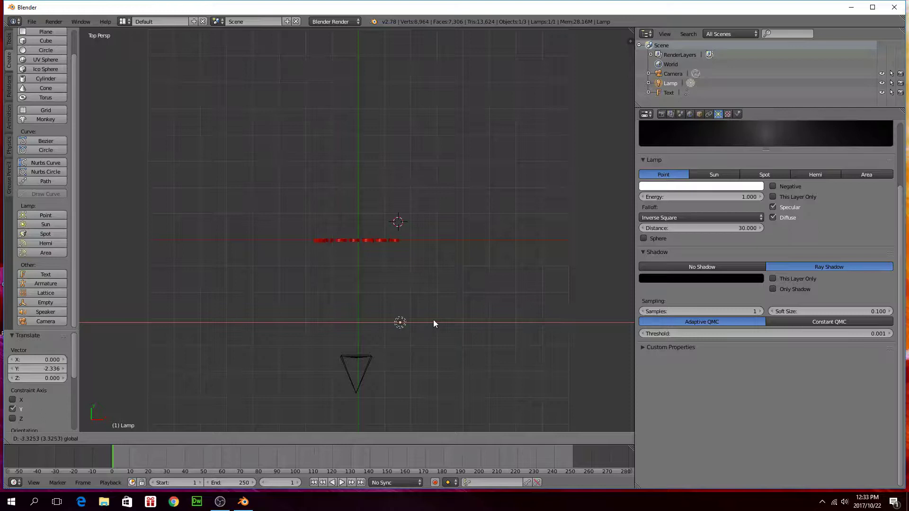
pyautogui.click(393, 319)
# Step: Bring the lamp closer along Y, lower it 3.665 along Z, and test-render the frame
pyautogui.moveTo(360, 291); pyautogui.dragTo(360, 306)
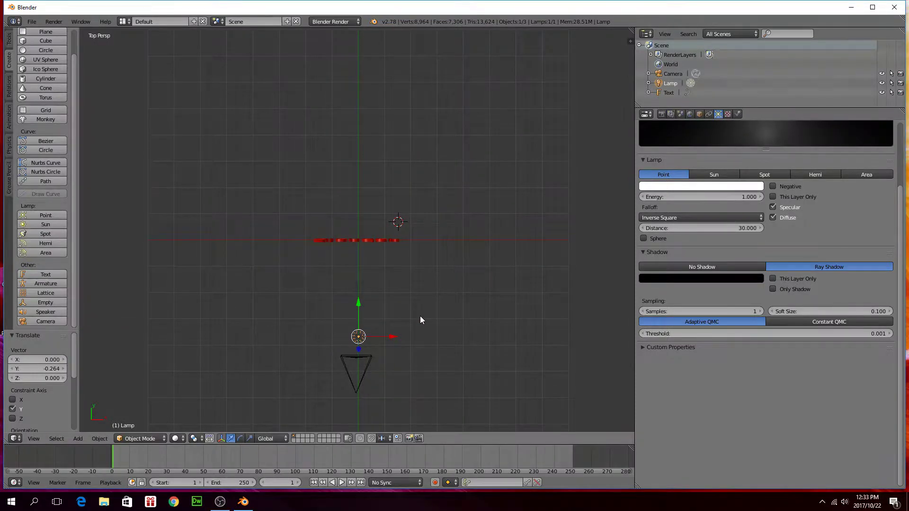
pyautogui.press('KP_3')
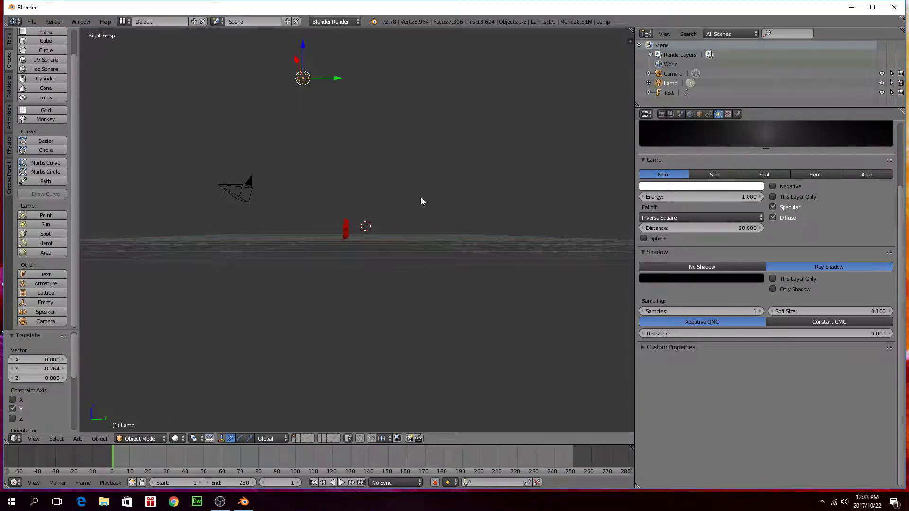
pyautogui.moveTo(302, 45); pyautogui.dragTo(294, 143)
pyautogui.moveTo(238, 151); pyautogui.dragTo(349, 176, button='middle')
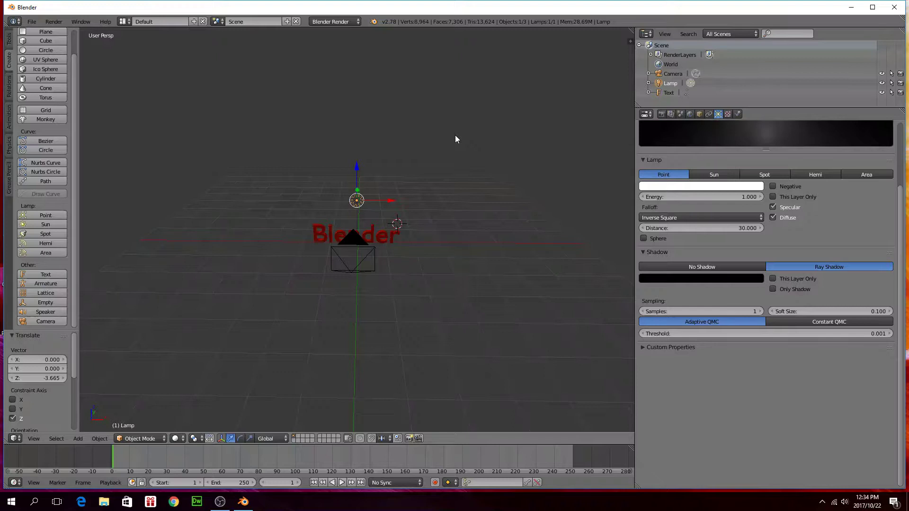
pyautogui.press('F12')
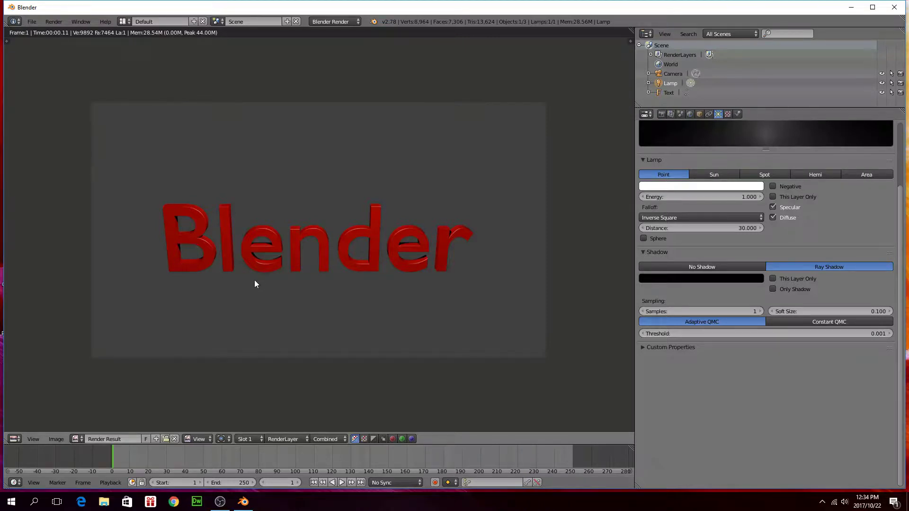
# Step: Show the World settings and take a test render of the current background
pyautogui.press('Escape')
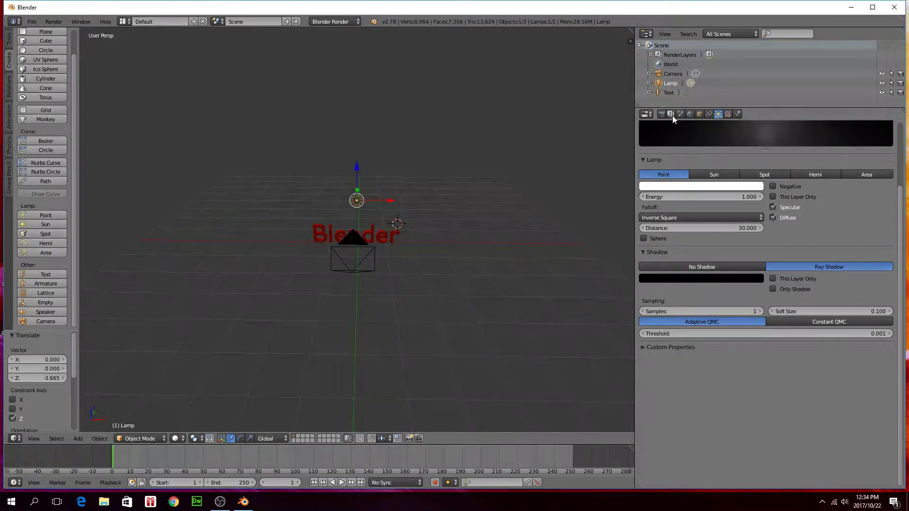
pyautogui.click(690, 114)
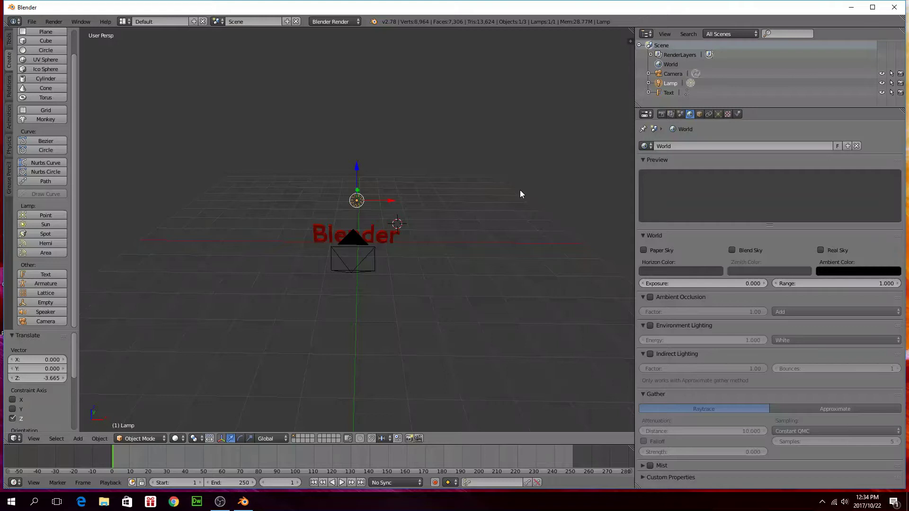
pyautogui.press('F12')
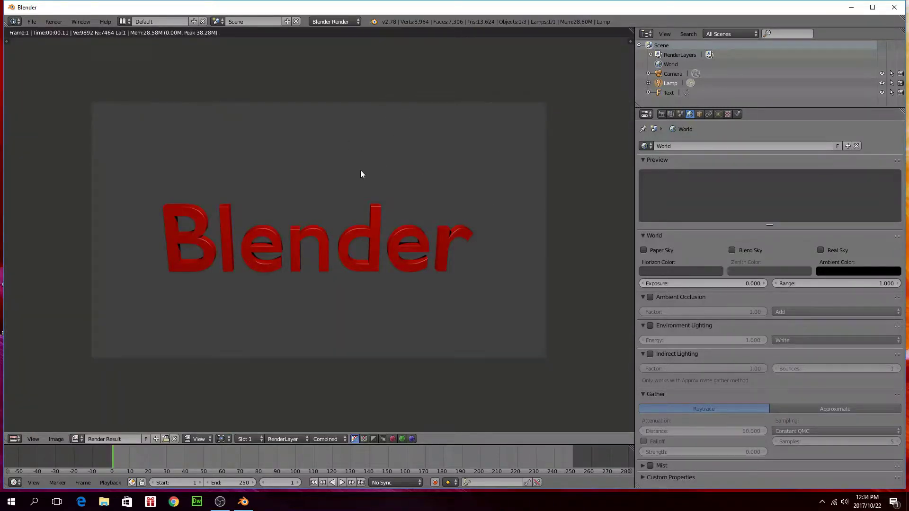
pyautogui.press('Escape')
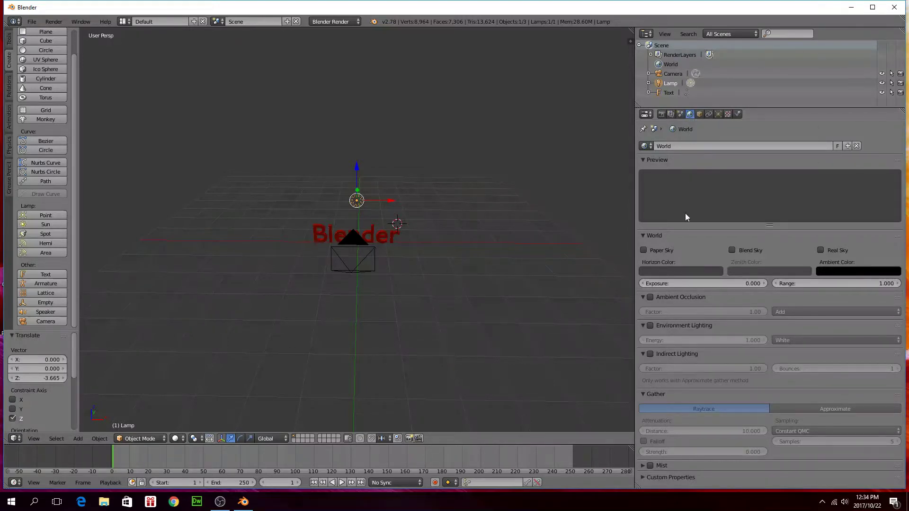
# Step: Darken the World horizon colour to black (0, 0, 0) and re-render to confirm
pyautogui.click(659, 272)
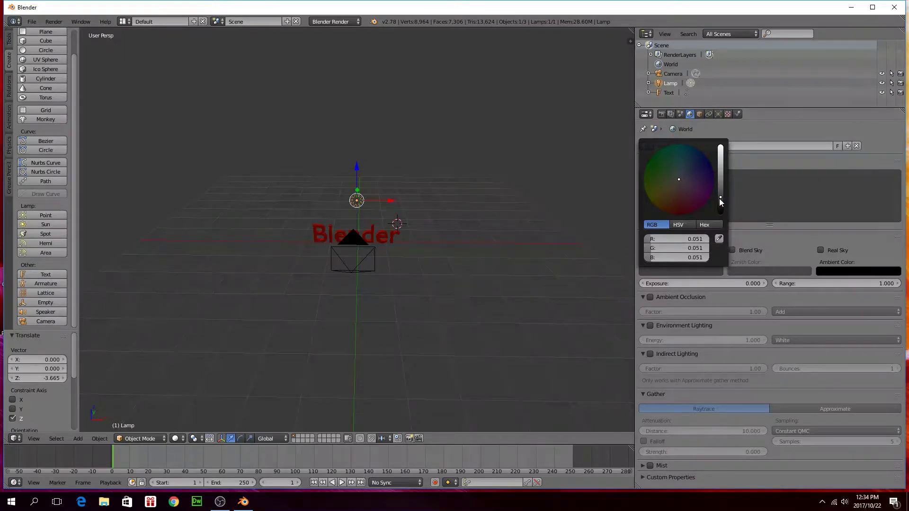
pyautogui.moveTo(721, 197); pyautogui.dragTo(720, 213)
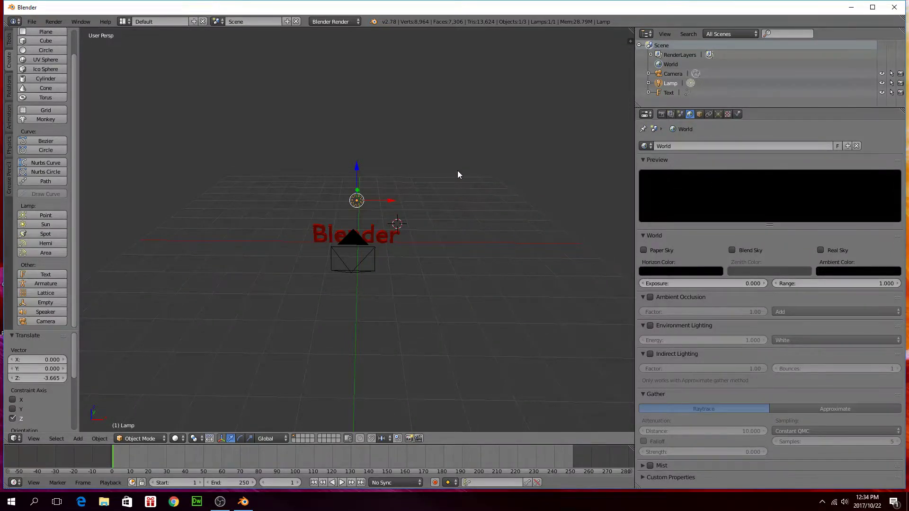
pyautogui.press('F12')
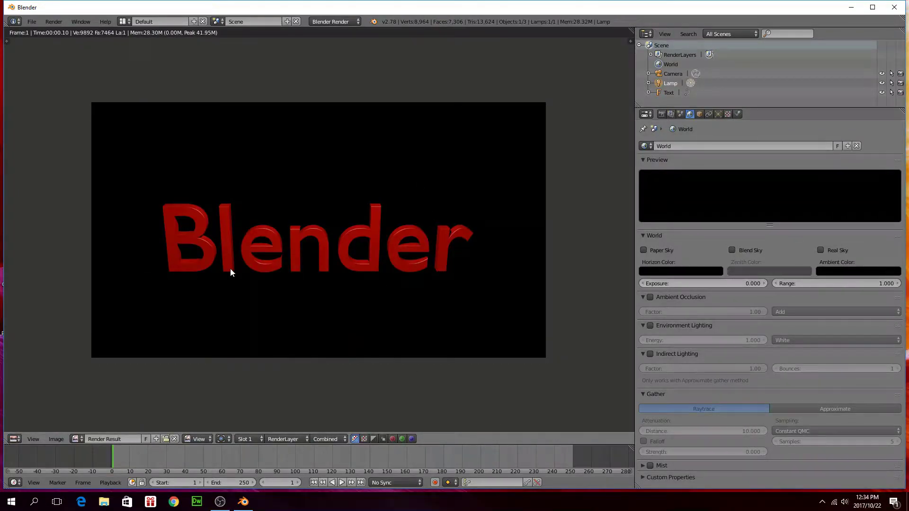
pyautogui.press('Escape')
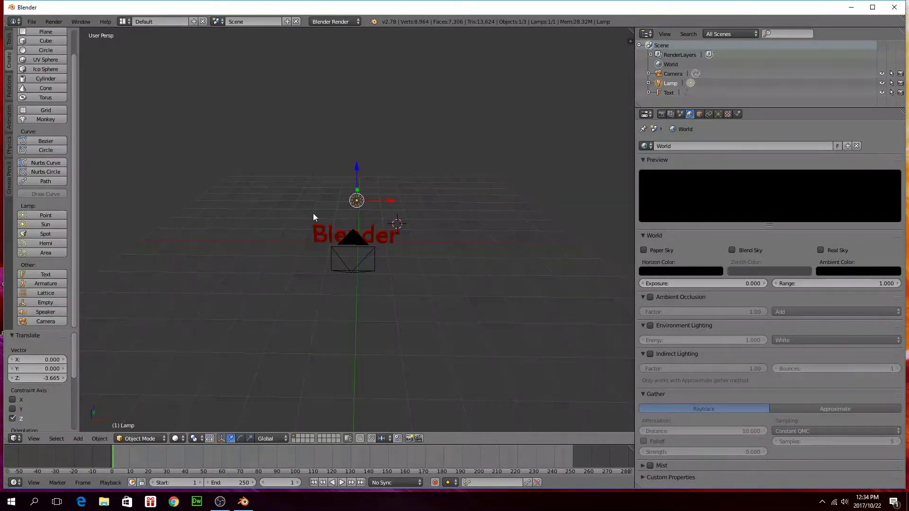
# Step: From top view, select the Blender text object, zoom in, and show the Animation keyframe tools
pyautogui.press('KP_7')
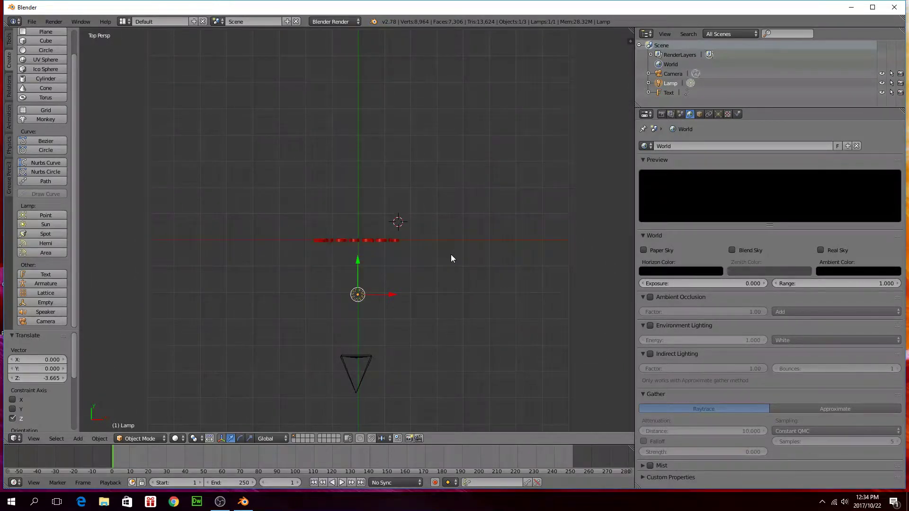
pyautogui.rightClick(364, 240)
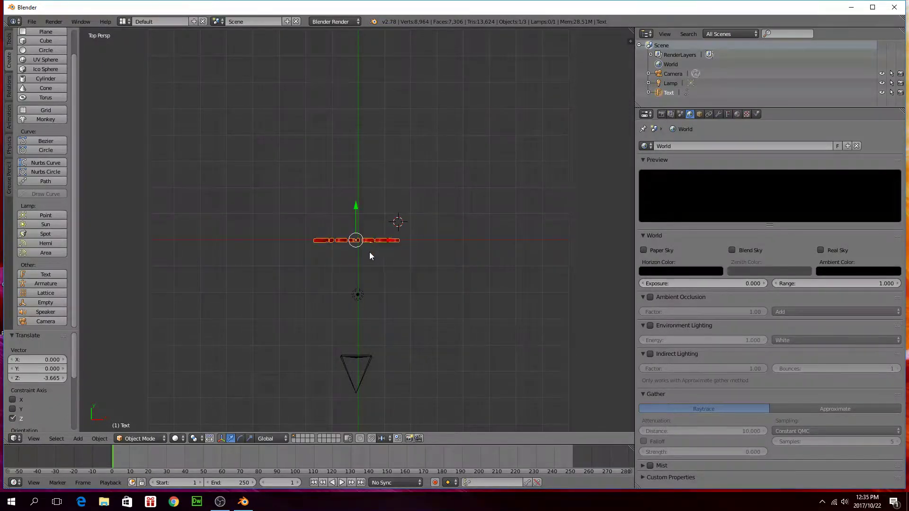
pyautogui.scroll(5, 369, 253)
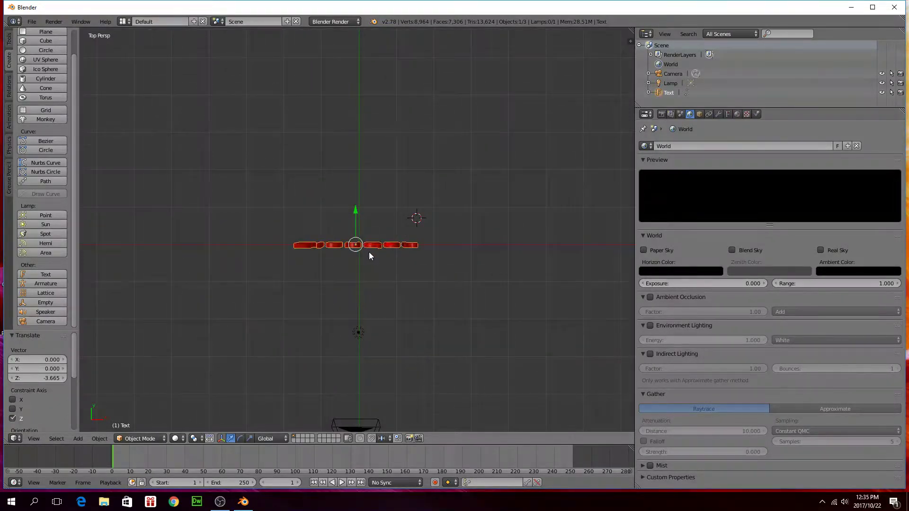
pyautogui.click(9, 124)
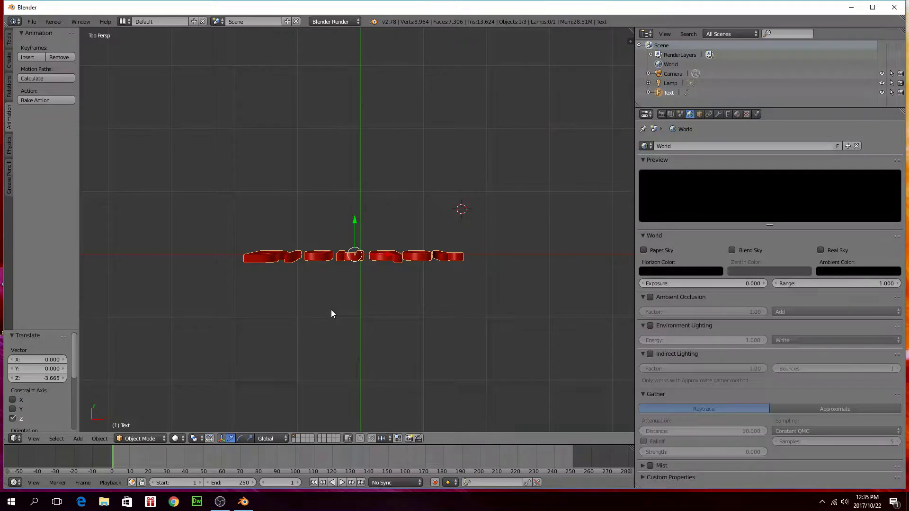
# Step: Insert a Rotation keyframe for the text at frame 1
pyautogui.moveTo(332, 310); pyautogui.dragTo(342, 271, button='middle')
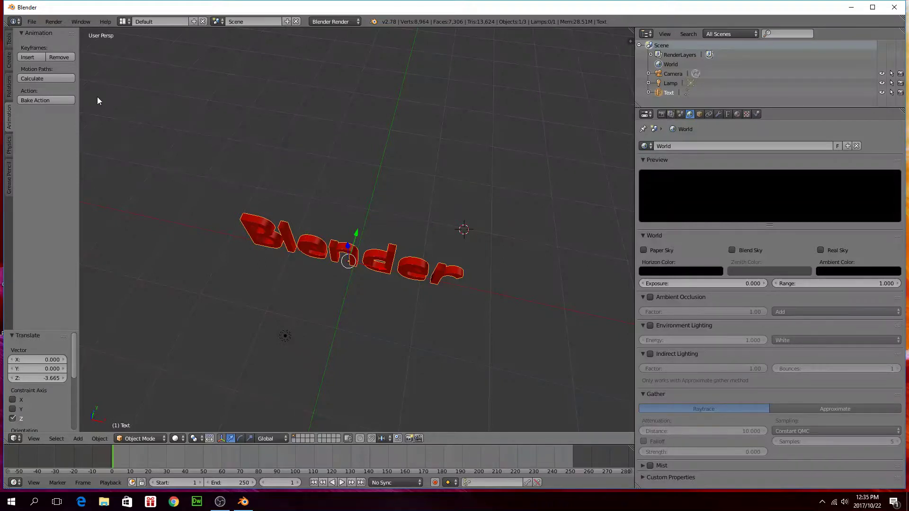
pyautogui.click(27, 57)
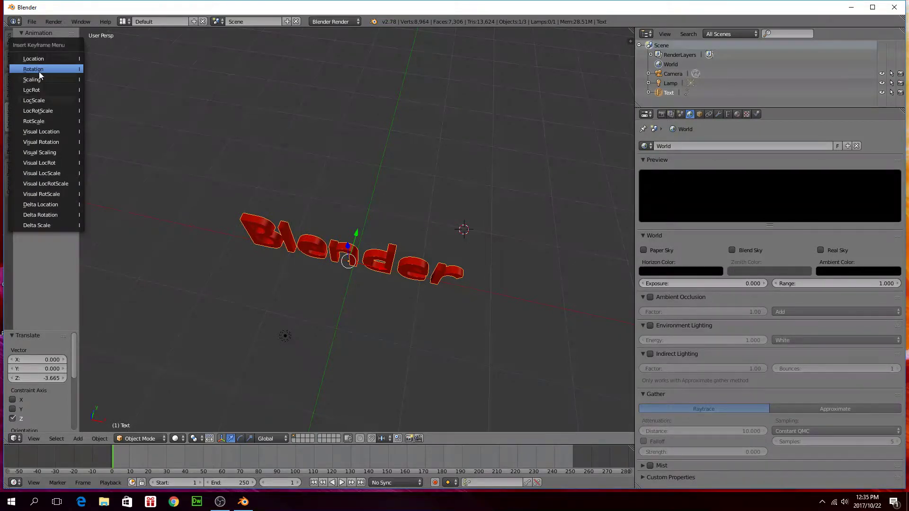
pyautogui.click(33, 70)
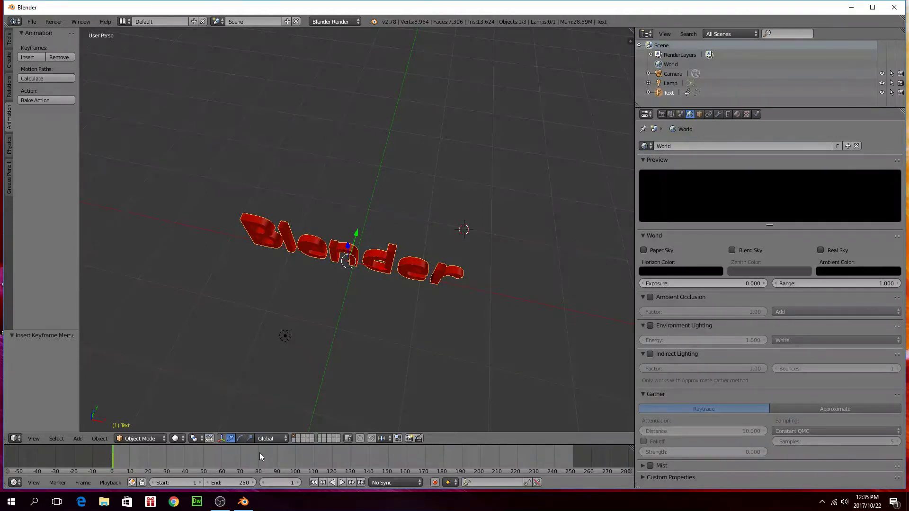
# Step: At frame 100, rotate the text 358.696° about Z and insert another Rotation keyframe
pyautogui.click(296, 456)
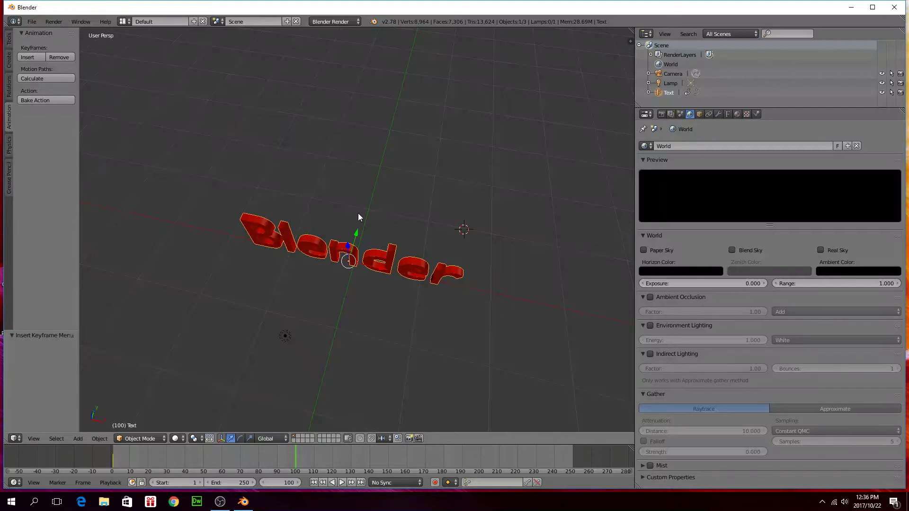
pyautogui.press('r')
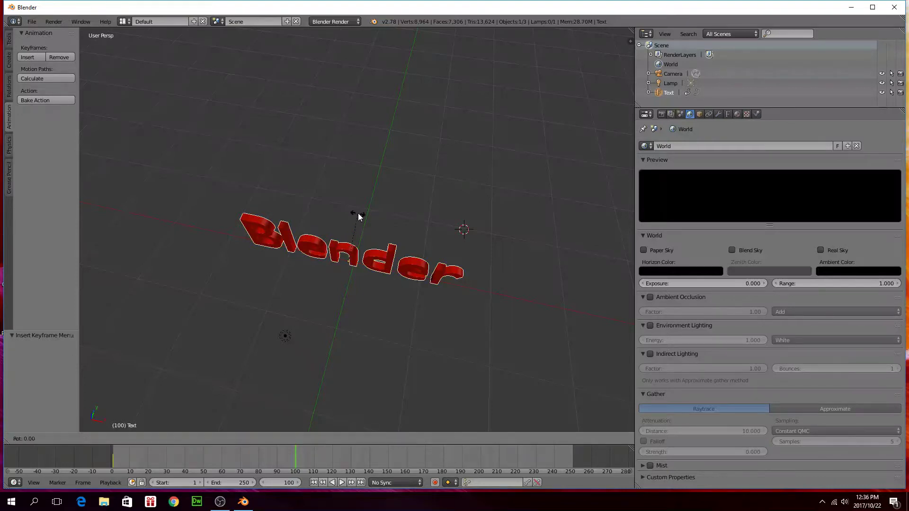
pyautogui.press('z')
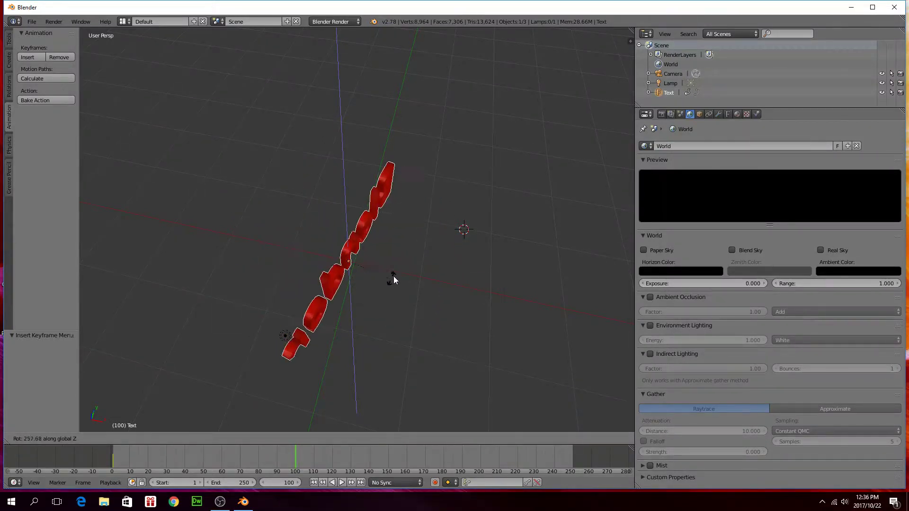
pyautogui.click(365, 191)
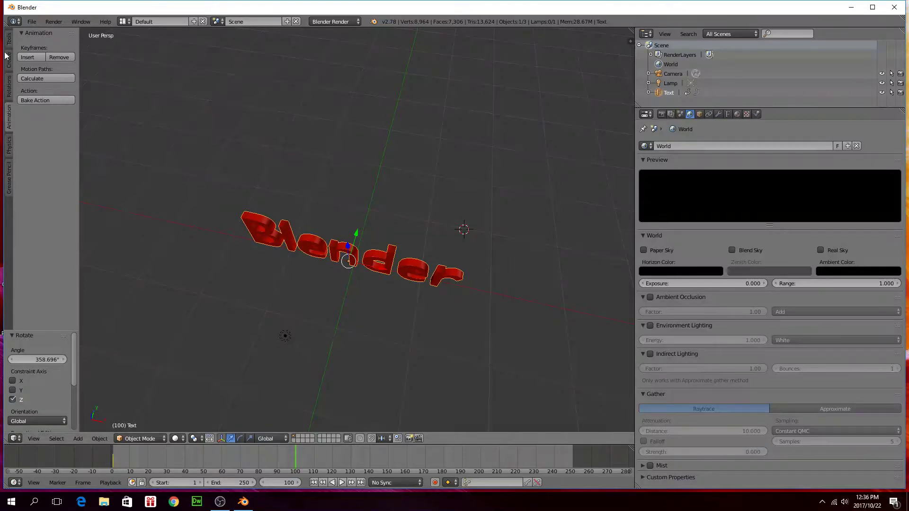
pyautogui.click(27, 57)
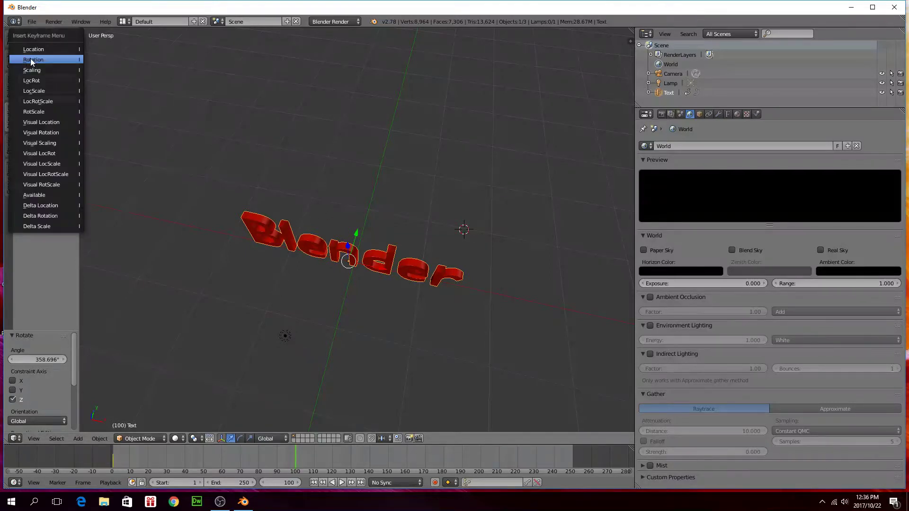
pyautogui.click(35, 59)
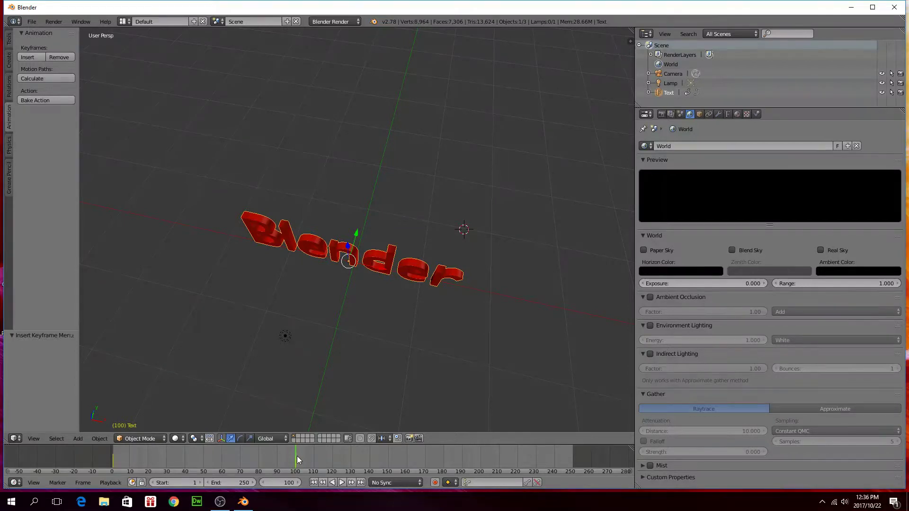
# Step: Play the spin from frame 1, stop at frame 113, and test-render that frame
pyautogui.click(313, 483)
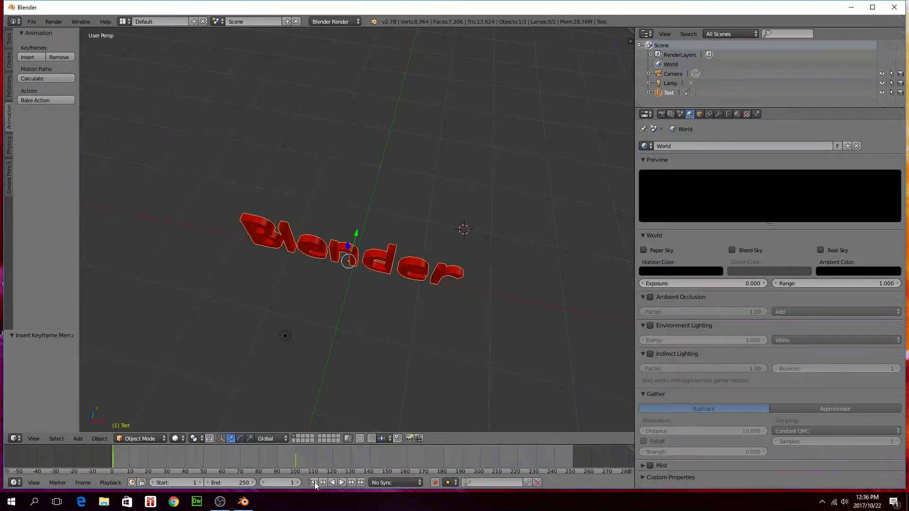
pyautogui.click(342, 482)
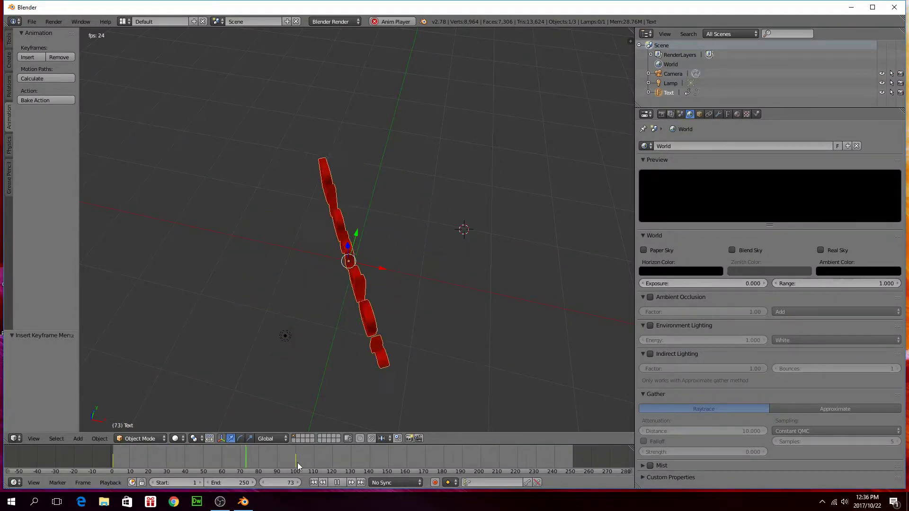
pyautogui.click(337, 483)
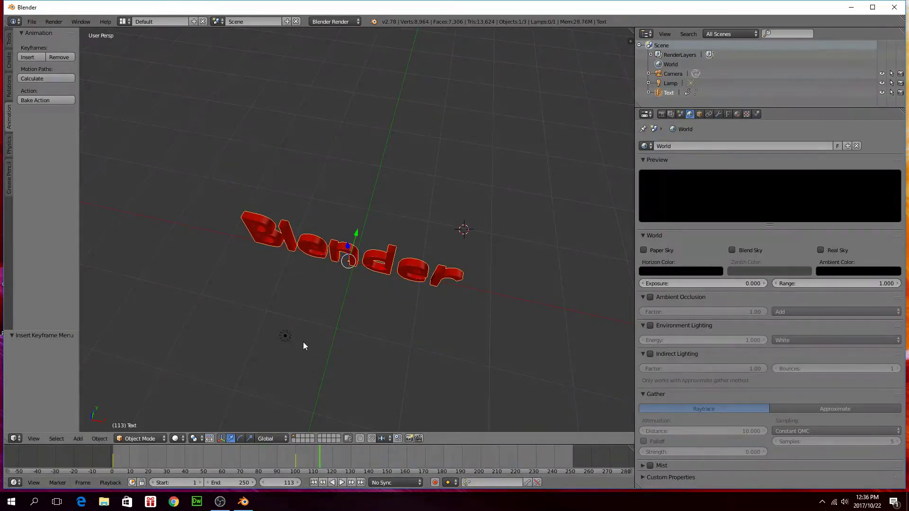
pyautogui.press('F12')
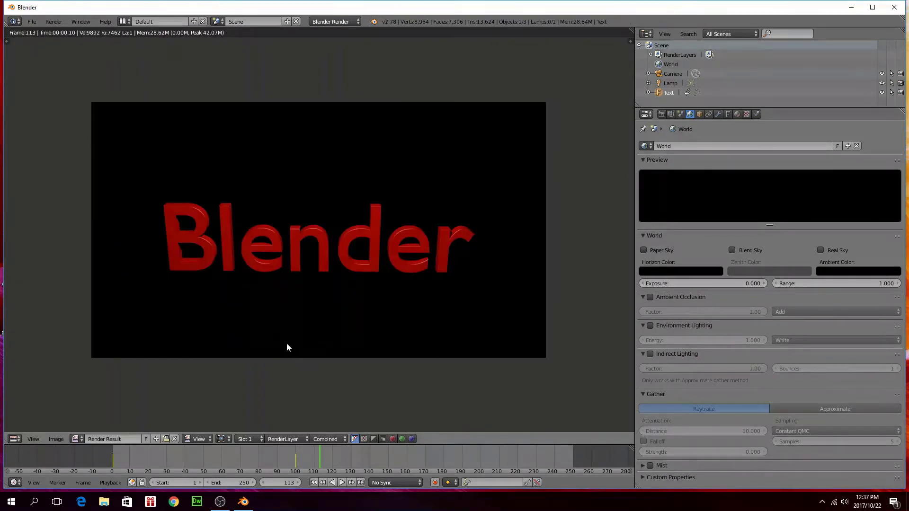
pyautogui.press('Escape')
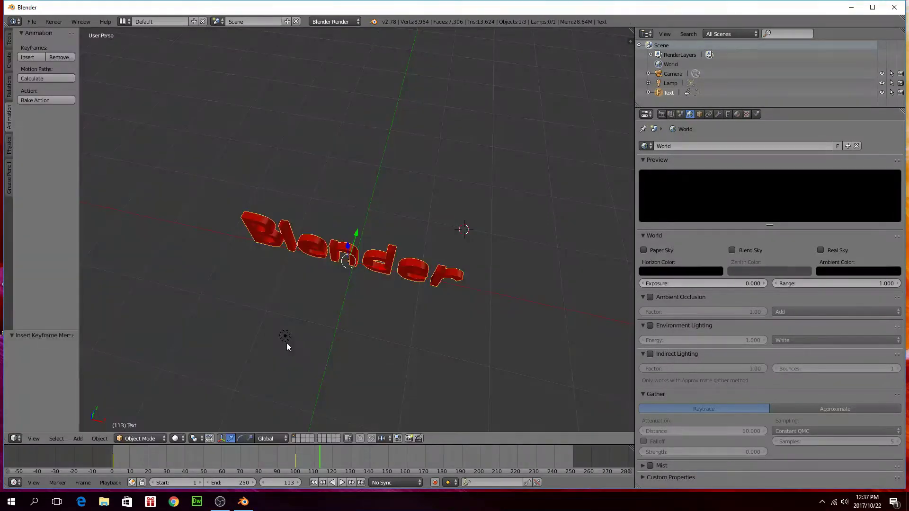
# Step: In the render settings, raise the resolution percentage above 50%
pyautogui.click(661, 114)
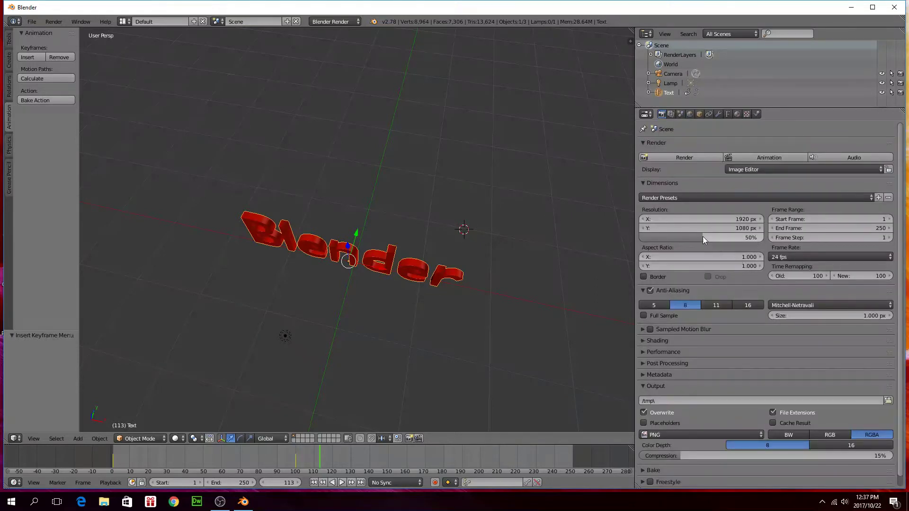
pyautogui.moveTo(703, 238); pyautogui.dragTo(757, 240)
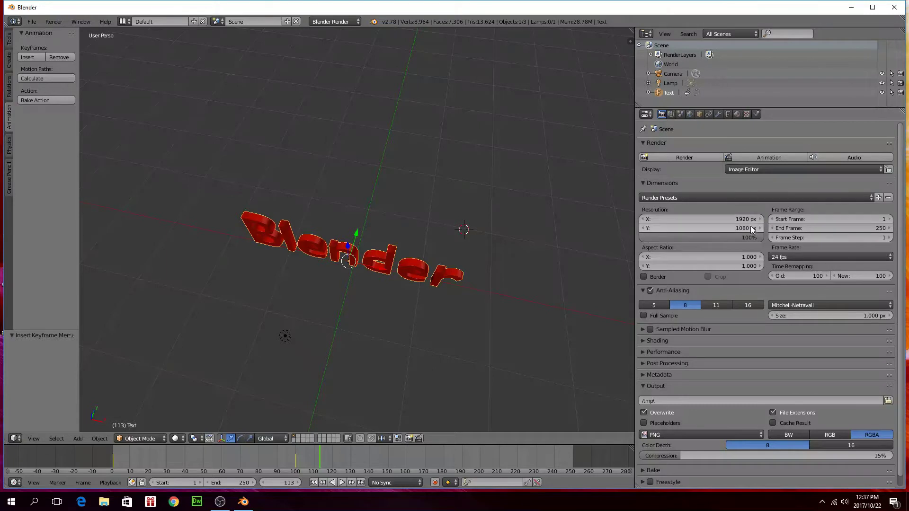
pyautogui.click(868, 197)
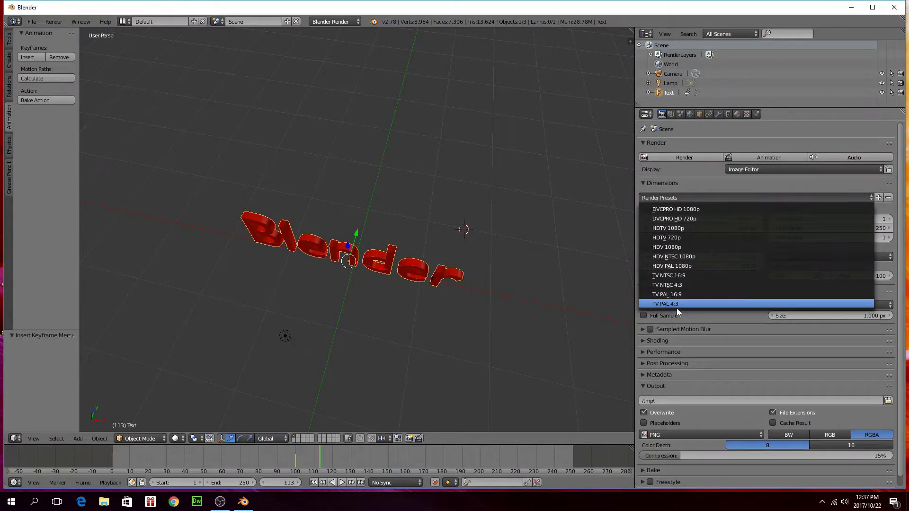
pyautogui.click(590, 198)
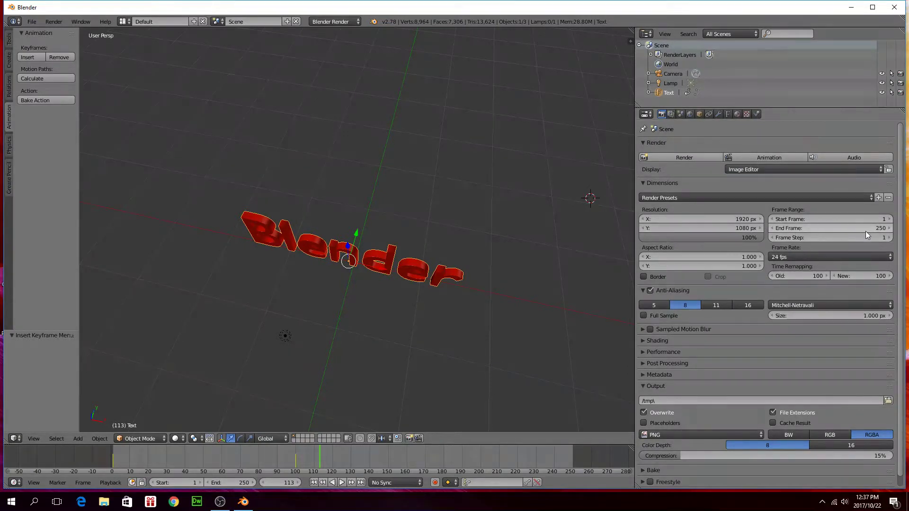
# Step: Change the animation end frame from 250 to 105
pyautogui.click(800, 228)
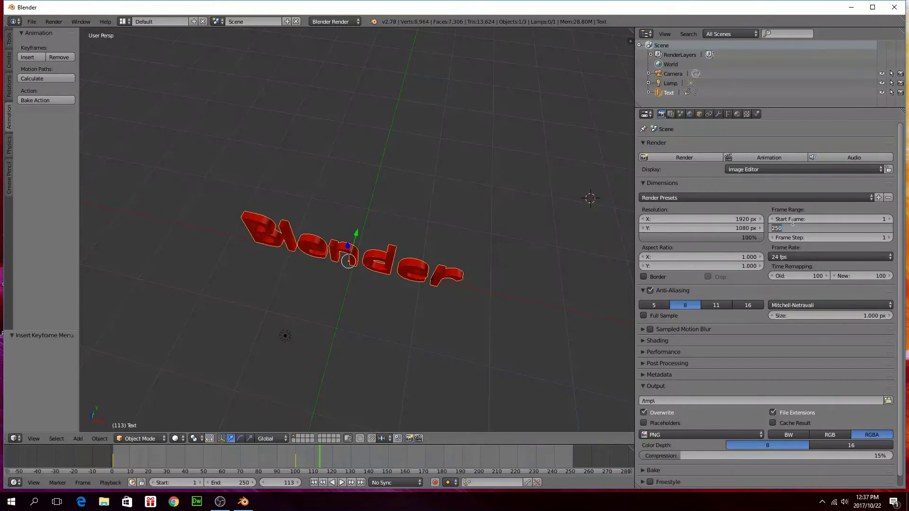
pyautogui.write('105')
pyautogui.press('Return')
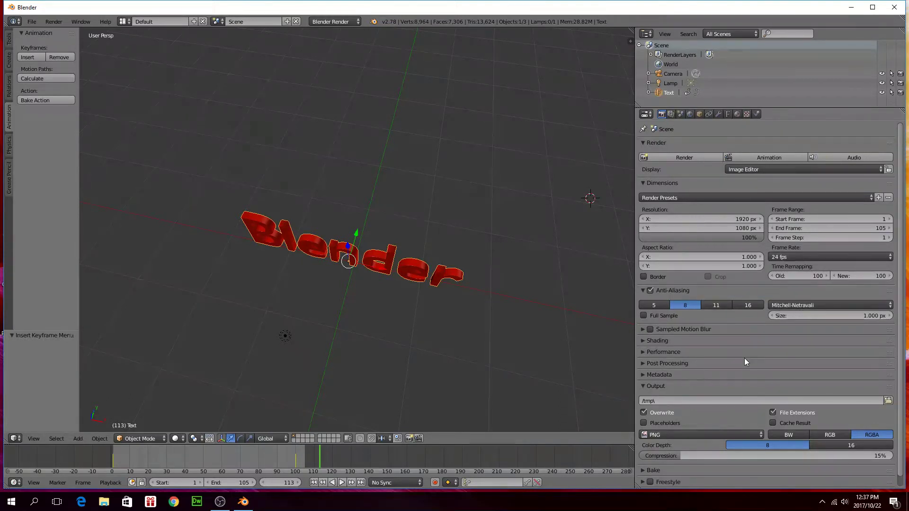
pyautogui.scroll(-1, 743, 358)
pyautogui.scroll(-1, 754, 371)
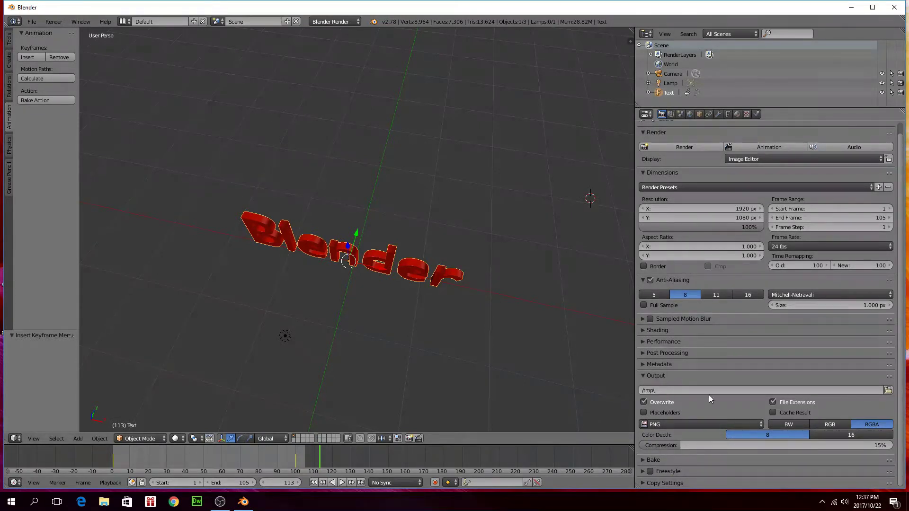
# Step: Set the render output path to a file named SpinningText on the Desktop
pyautogui.click(888, 391)
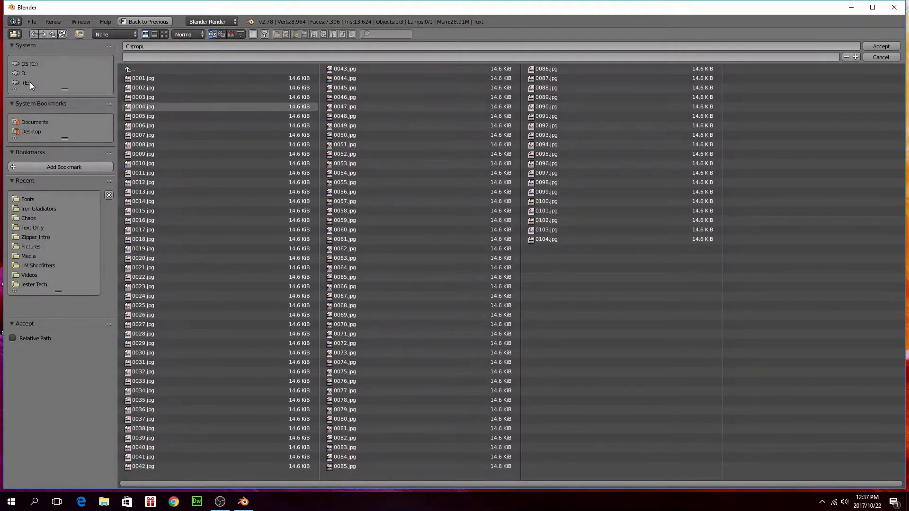
pyautogui.click(28, 64)
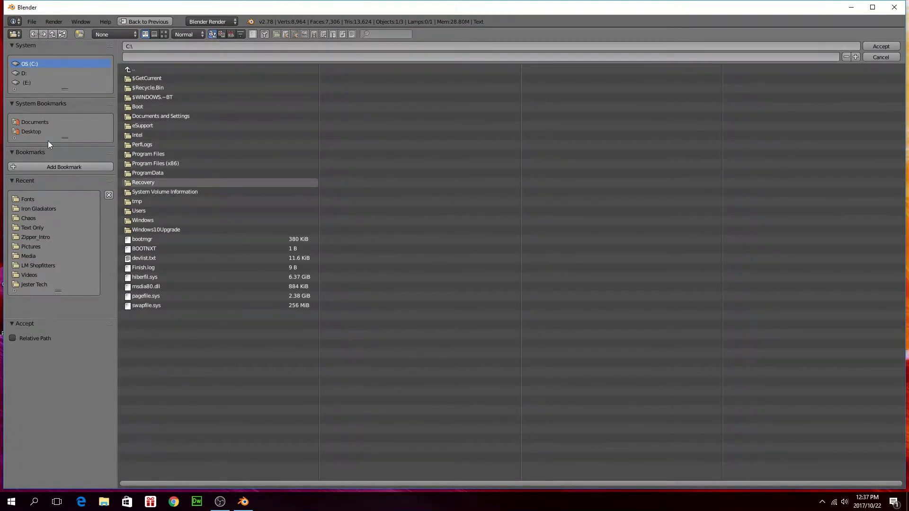
pyautogui.click(33, 132)
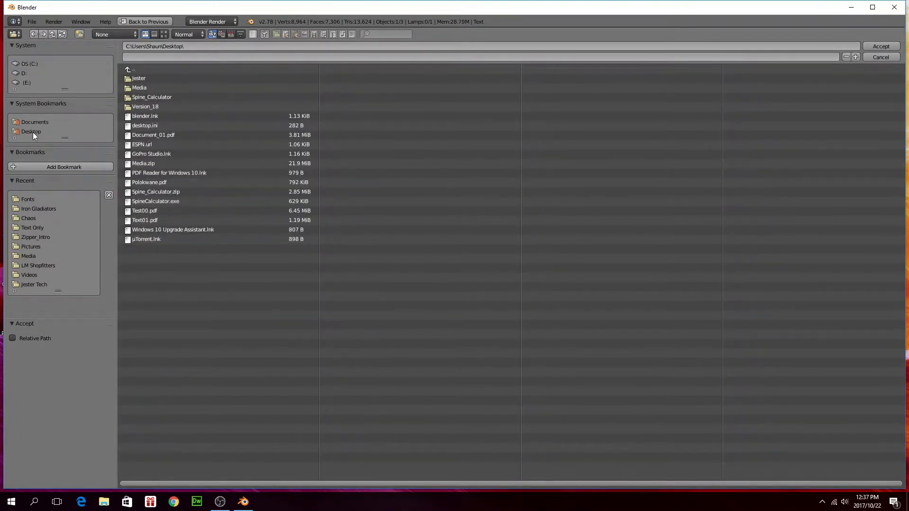
pyautogui.click(146, 56)
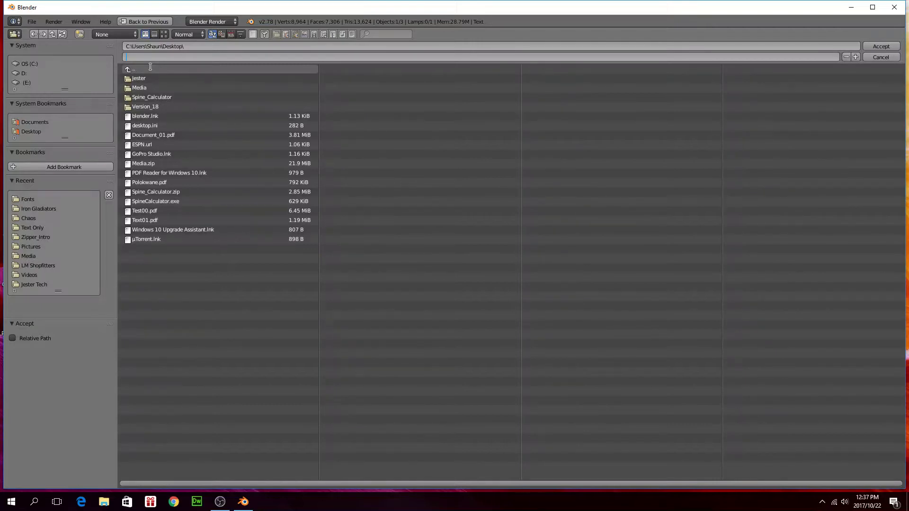
pyautogui.write('SpinningText')
pyautogui.press('Return')
pyautogui.click(882, 46)
pyautogui.scroll(-1, 681, 331)
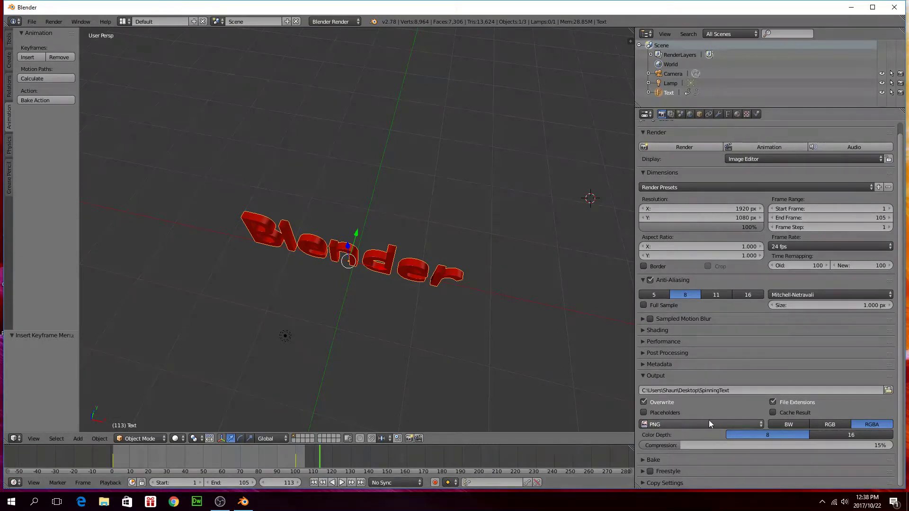
# Step: Change the output file format to H.264 and the encoding container from AVI to MPEG-4
pyautogui.click(757, 424)
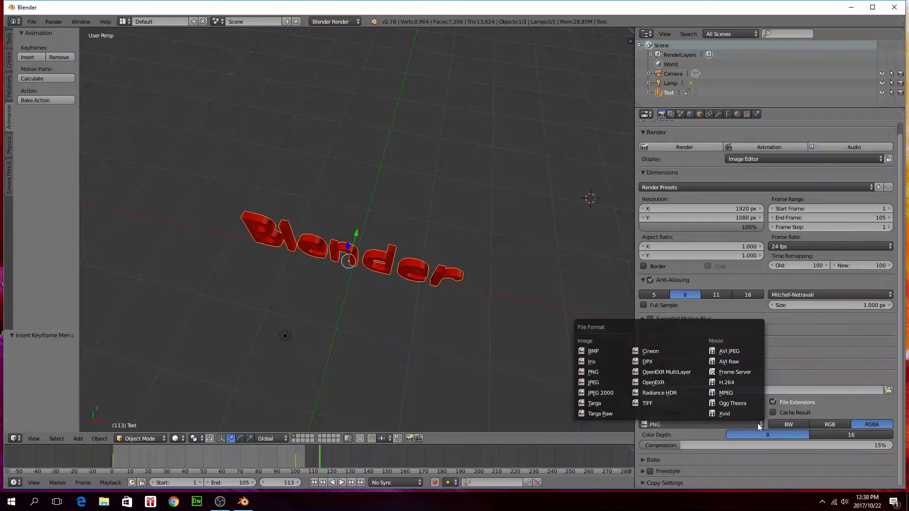
pyautogui.click(735, 381)
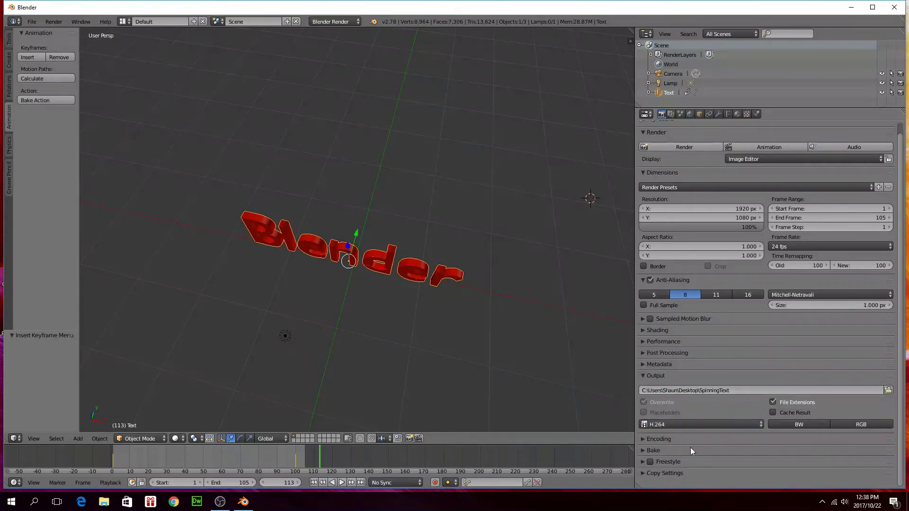
pyautogui.click(644, 439)
pyautogui.scroll(-5, 667, 429)
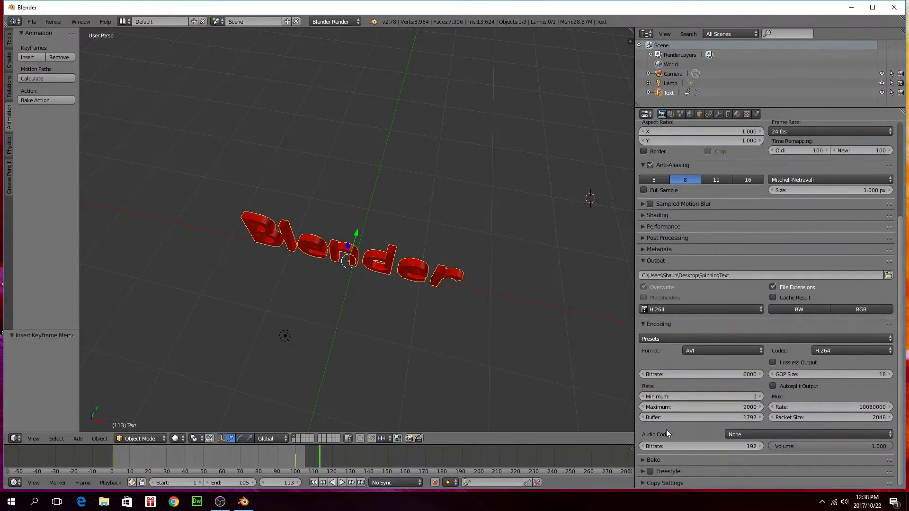
pyautogui.click(761, 350)
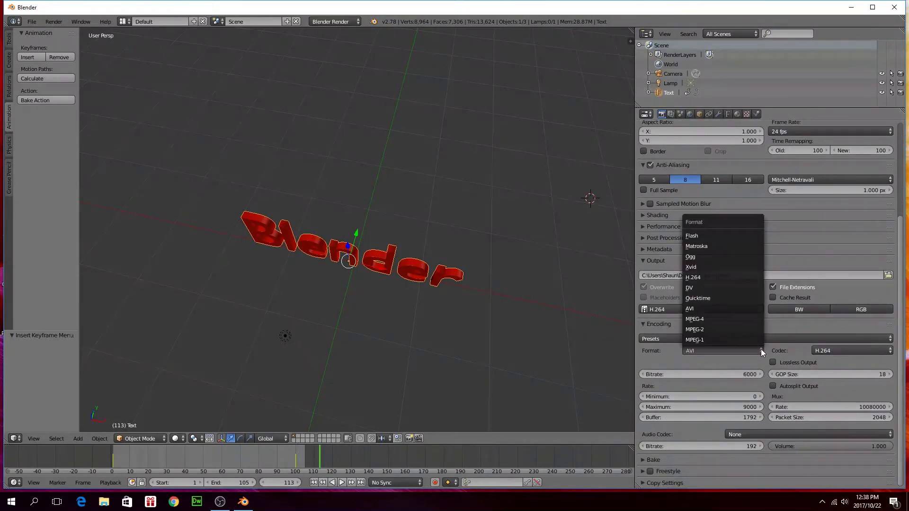
pyautogui.click(725, 318)
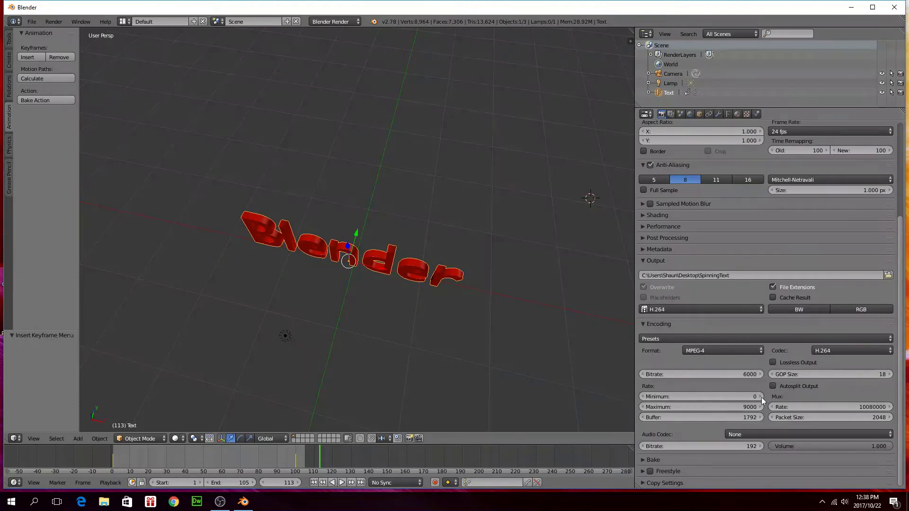
pyautogui.scroll(3, 729, 388)
pyautogui.scroll(3, 728, 385)
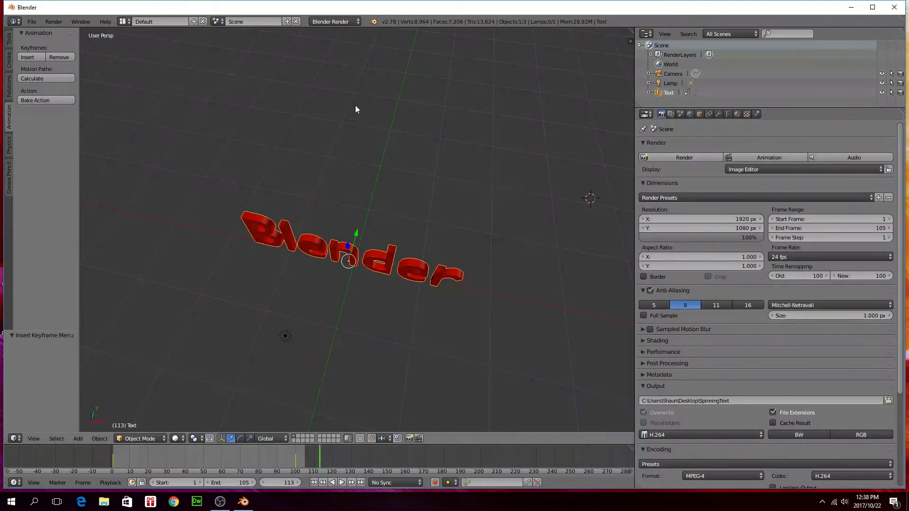
# Step: Render all 105 frames with Render Animation, then return to the 3D view
pyautogui.click(54, 22)
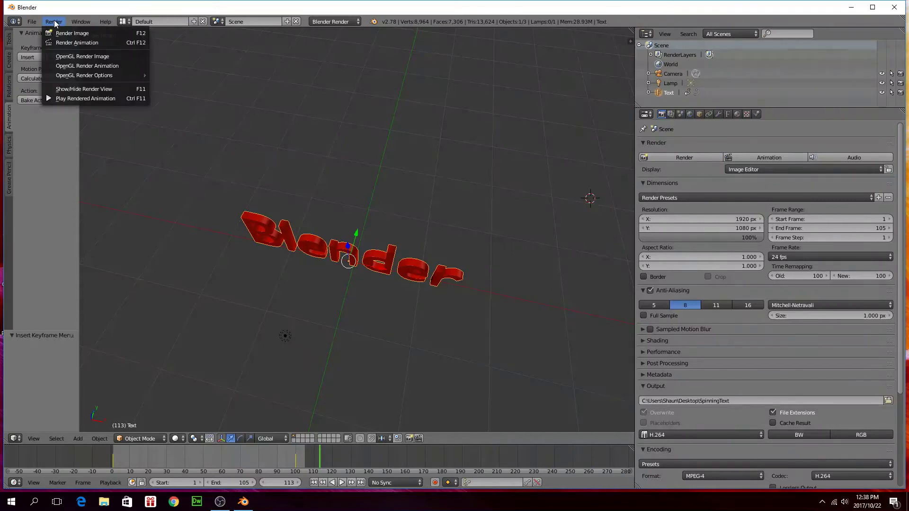
pyautogui.click(67, 43)
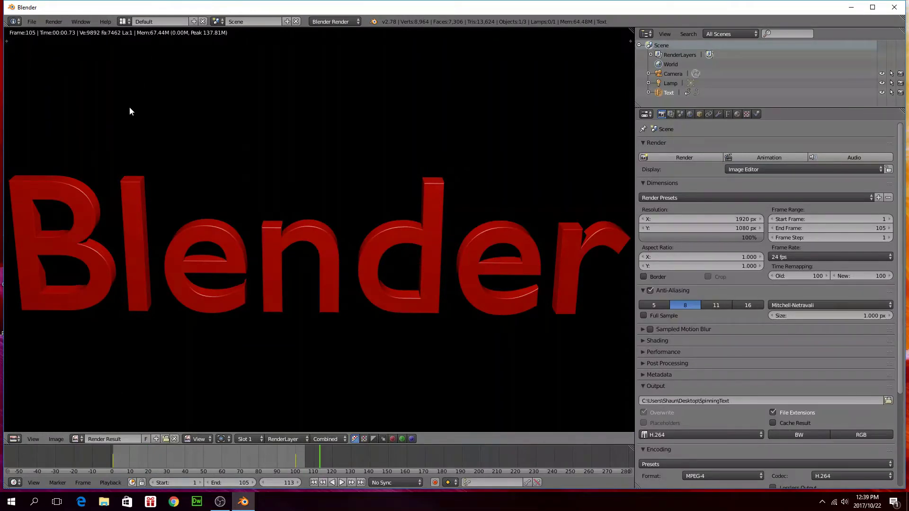
pyautogui.press('Escape')
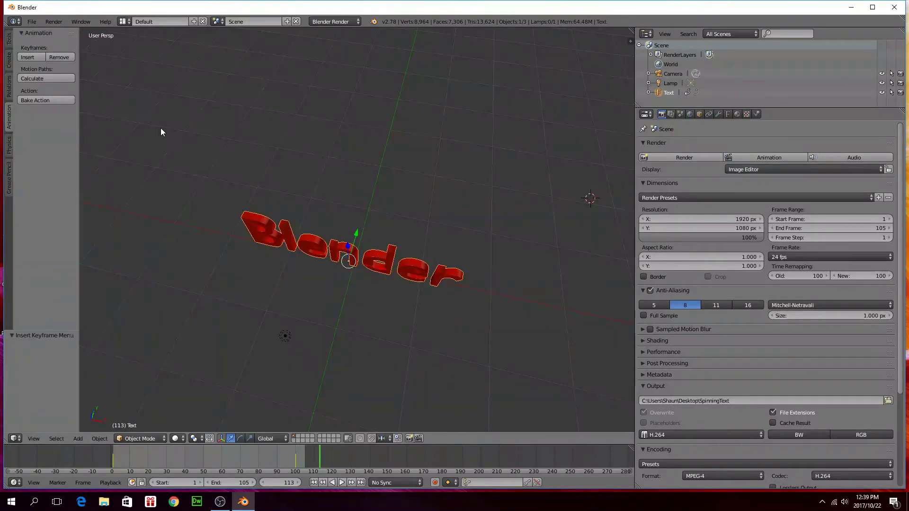
# Step: Save the project as Text.blend in the existing Iron Gladiators folder
pyautogui.click(32, 22)
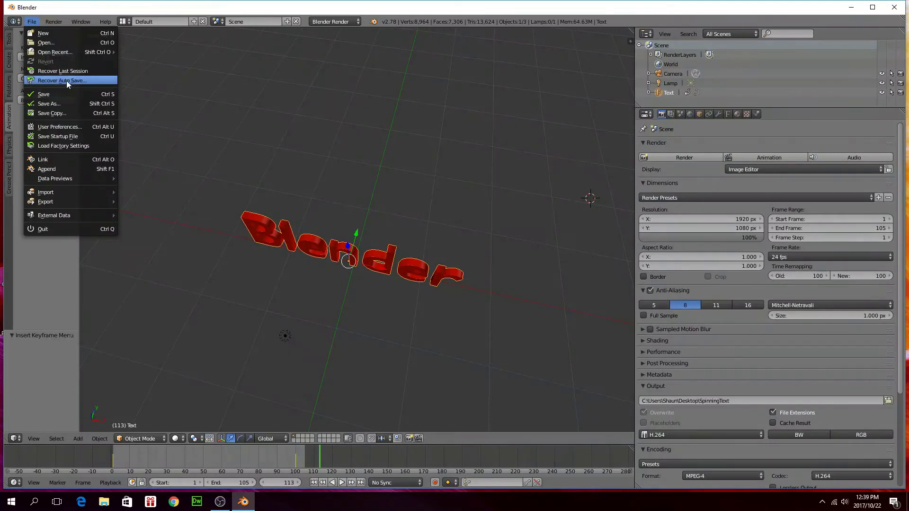
pyautogui.click(44, 105)
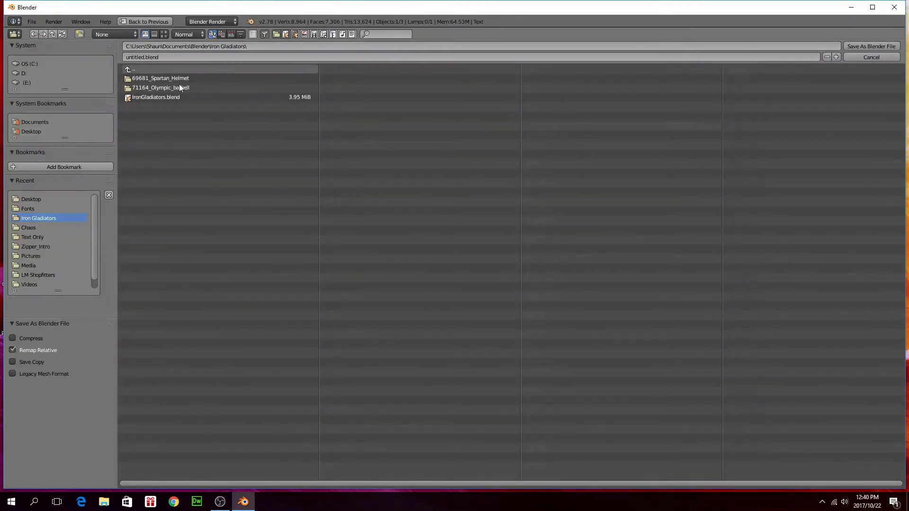
pyautogui.click(173, 46)
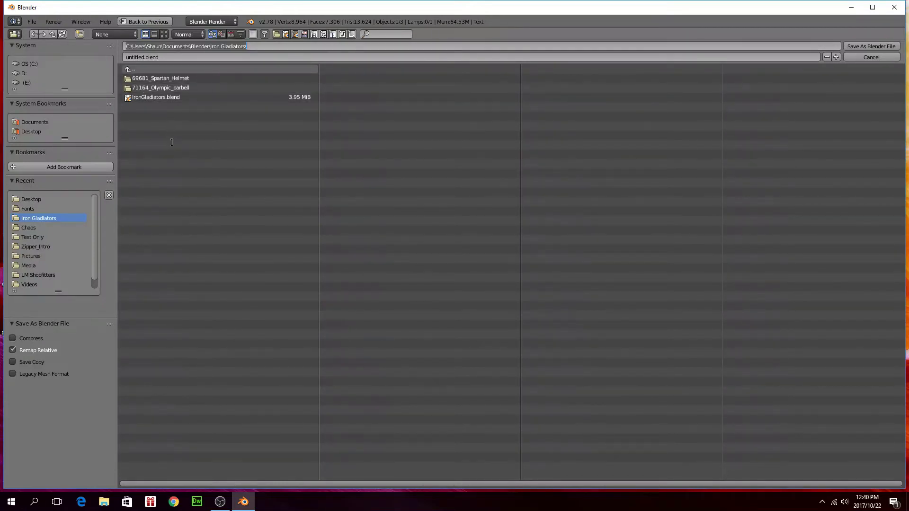
pyautogui.press('Return')
pyautogui.click(167, 58)
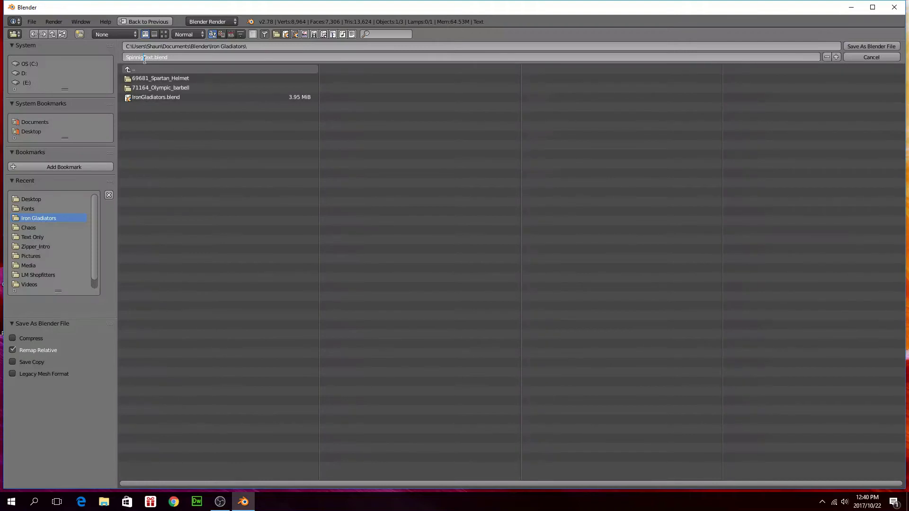
pyautogui.write('SpiText')
pyautogui.press('BackSpace')
pyautogui.press('BackSpace')
pyautogui.press('BackSpace')
pyautogui.click(870, 47)
pyautogui.click(868, 46)
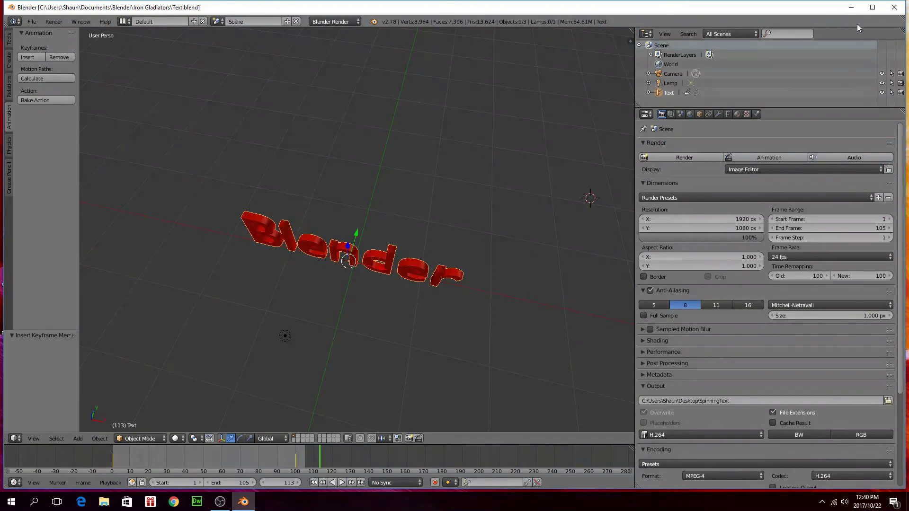
# Step: Minimize Blender and open the SpinningText video from the desktop in VLC
pyautogui.click(853, 8)
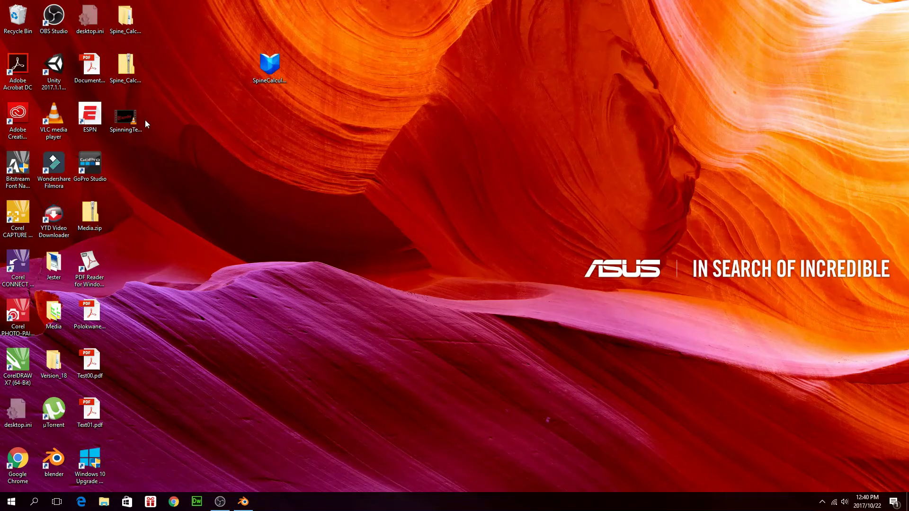
pyautogui.doubleClick(121, 117)
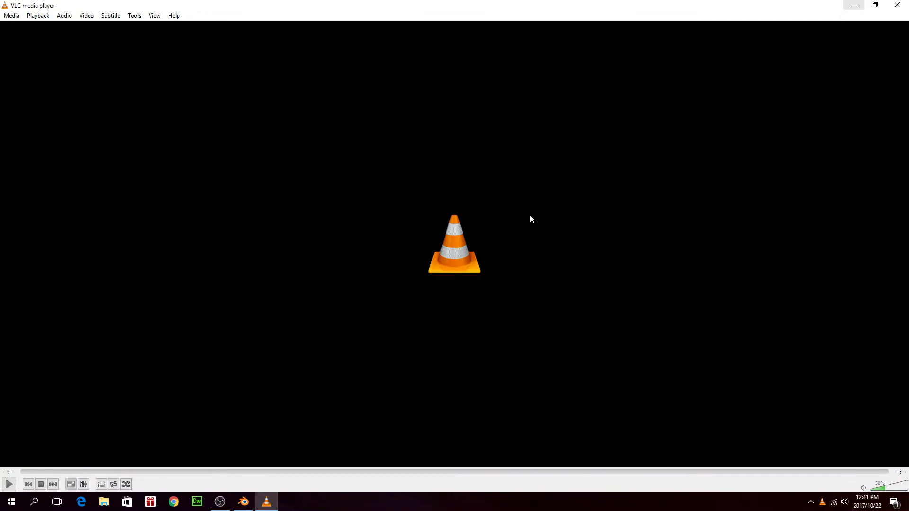
# Step: Replay SpinningText0001-0105.mp4 in VLC to watch the red text spin
pyautogui.click(9, 484)
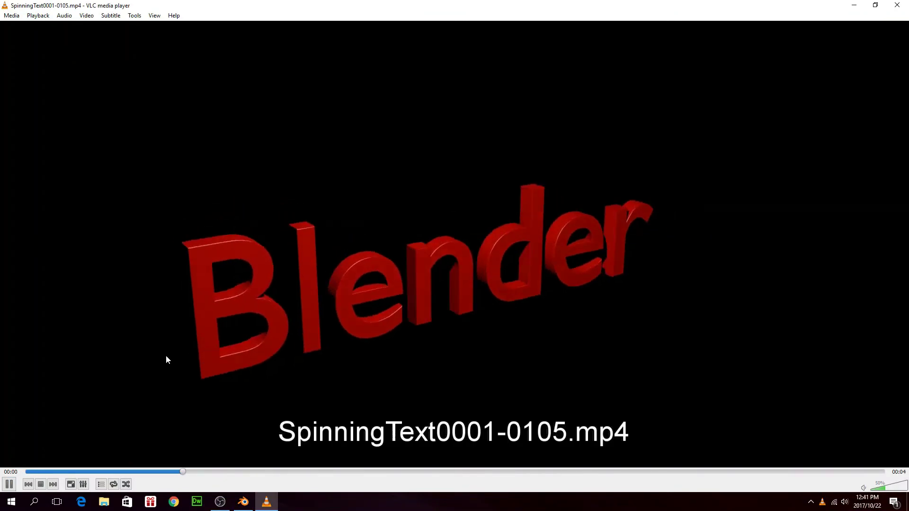